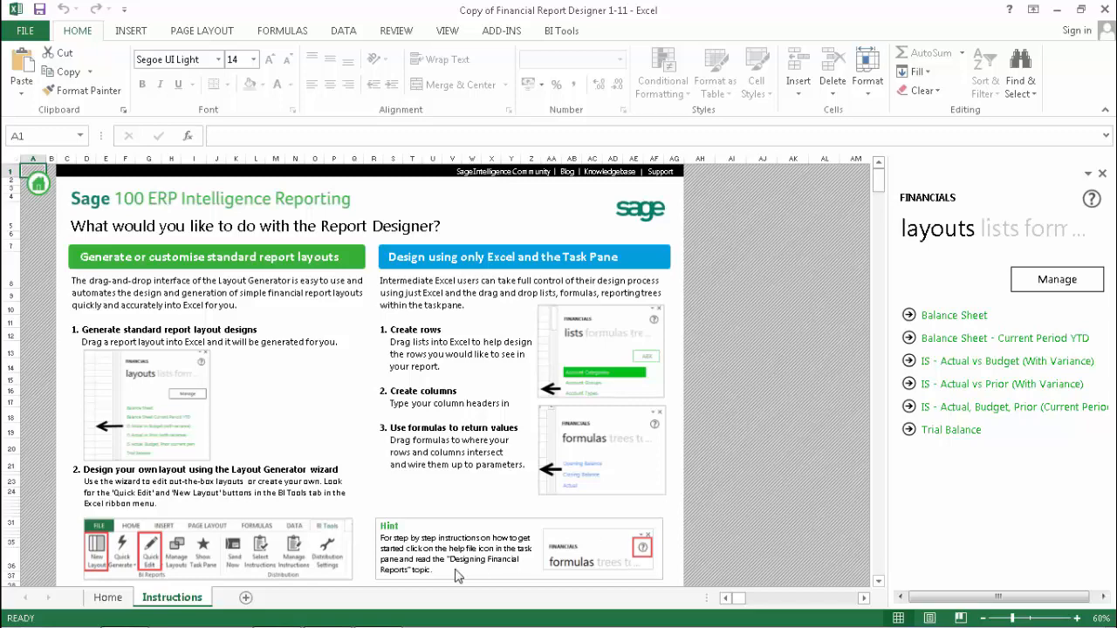
# Add a new worksheet and insert the Account Categories list at B2 and the Account Types list at F2
pyautogui.click(246, 599)
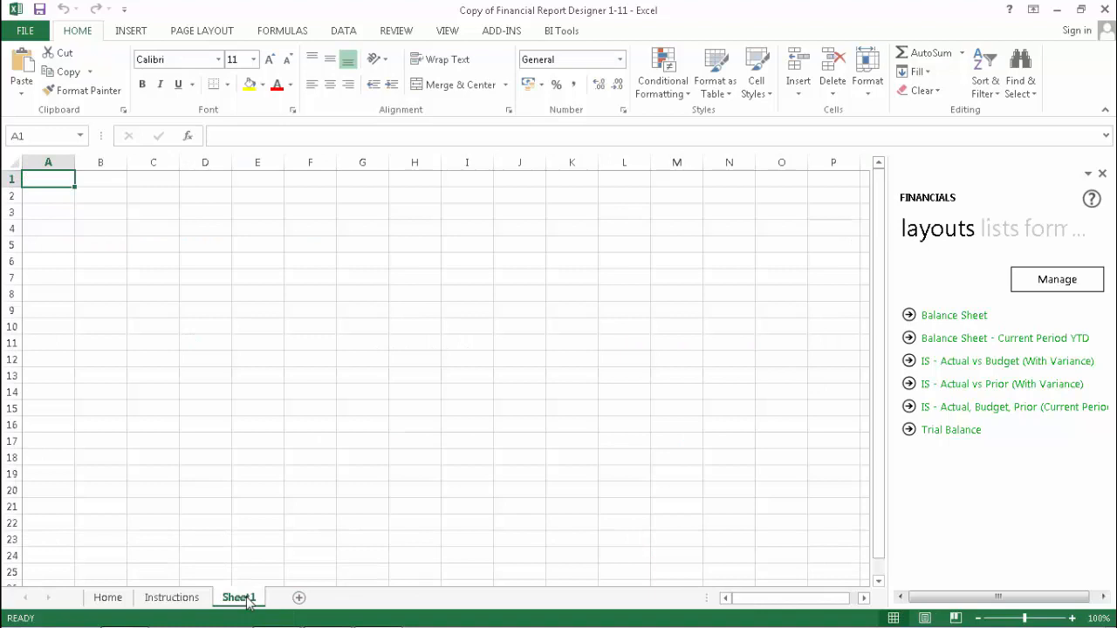
pyautogui.click(1004, 230)
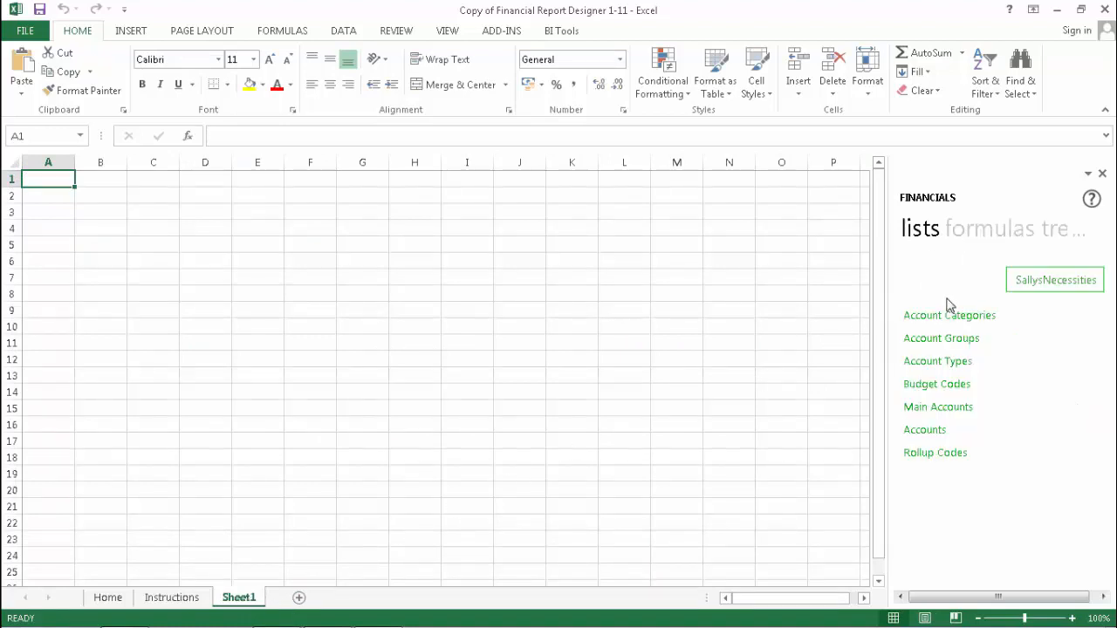
pyautogui.moveTo(949, 314); pyautogui.dragTo(94, 201)
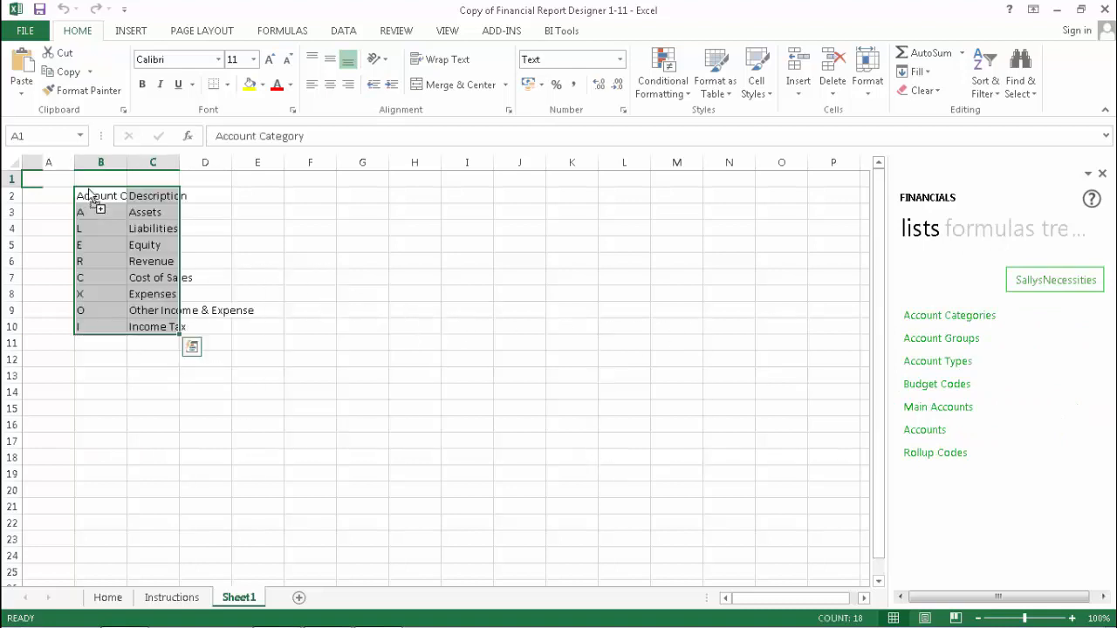
pyautogui.click(207, 196)
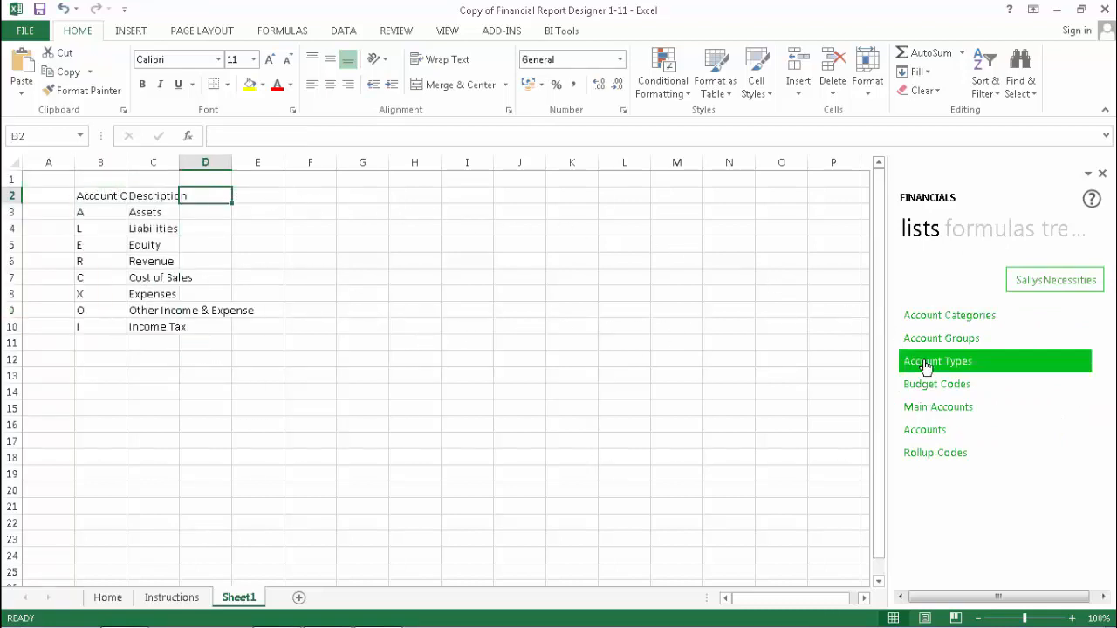
pyautogui.moveTo(924, 366); pyautogui.dragTo(299, 193)
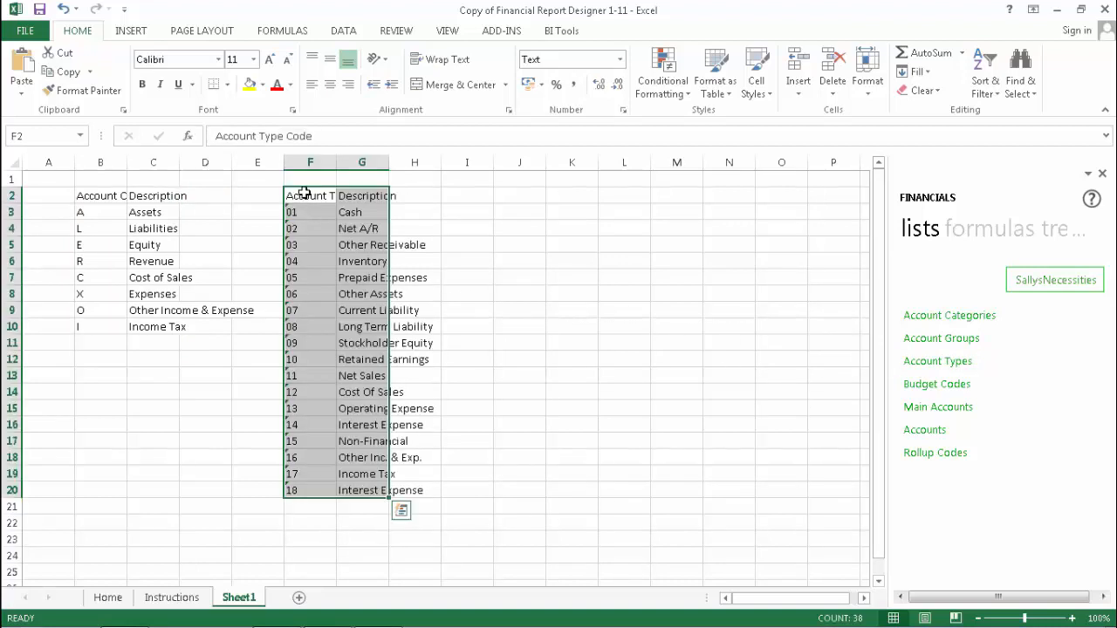
pyautogui.click(419, 196)
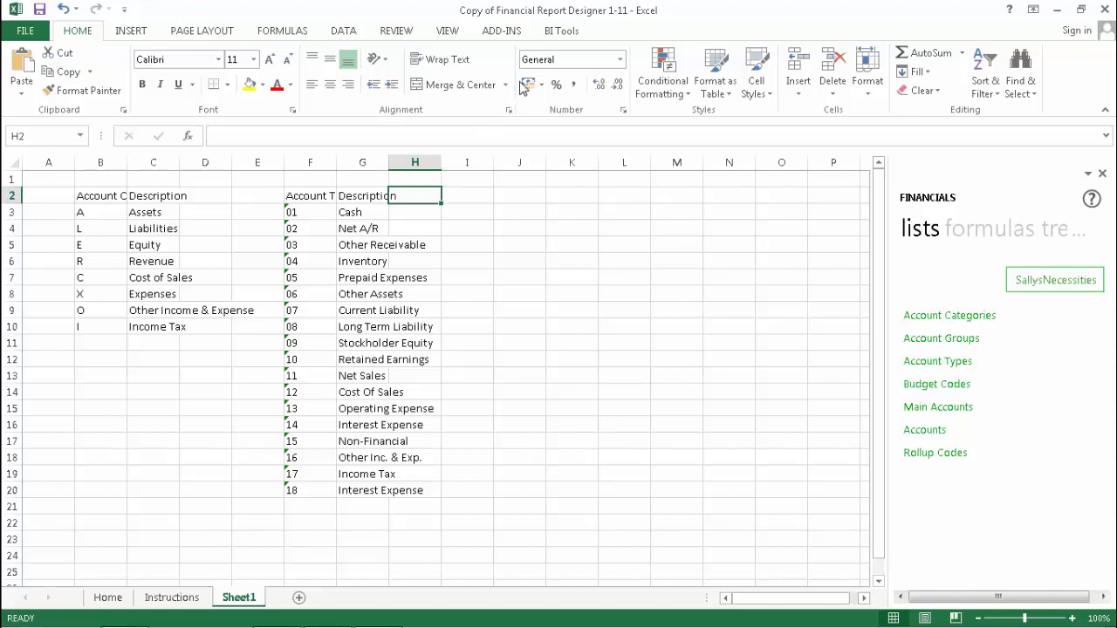
# Create a new report layout named "Balance Sheet Account Types"
pyautogui.click(561, 31)
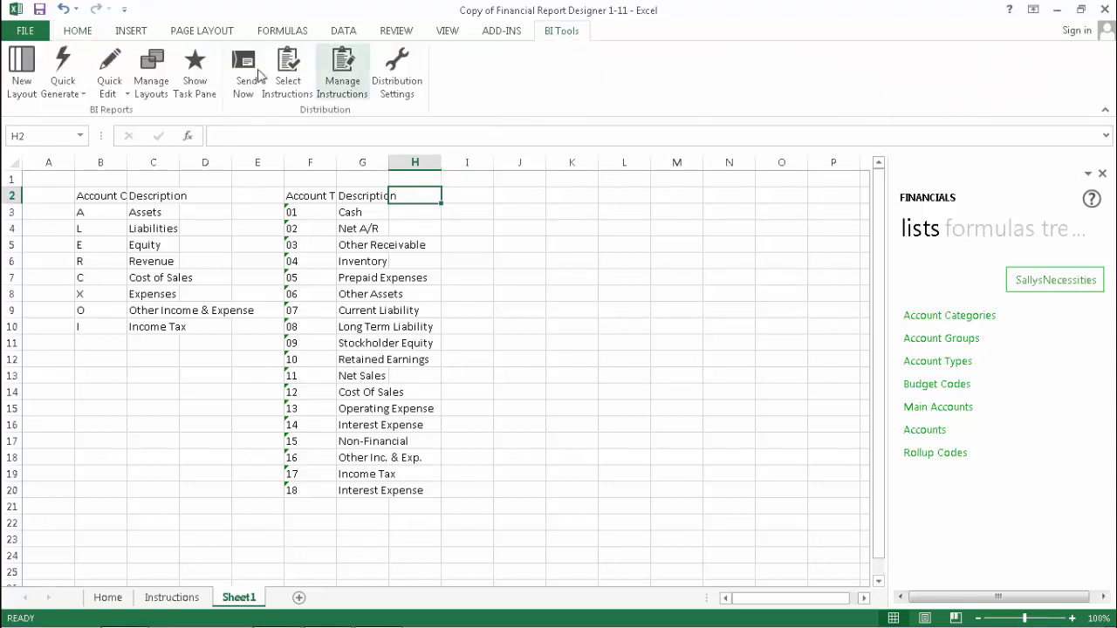
pyautogui.click(21, 70)
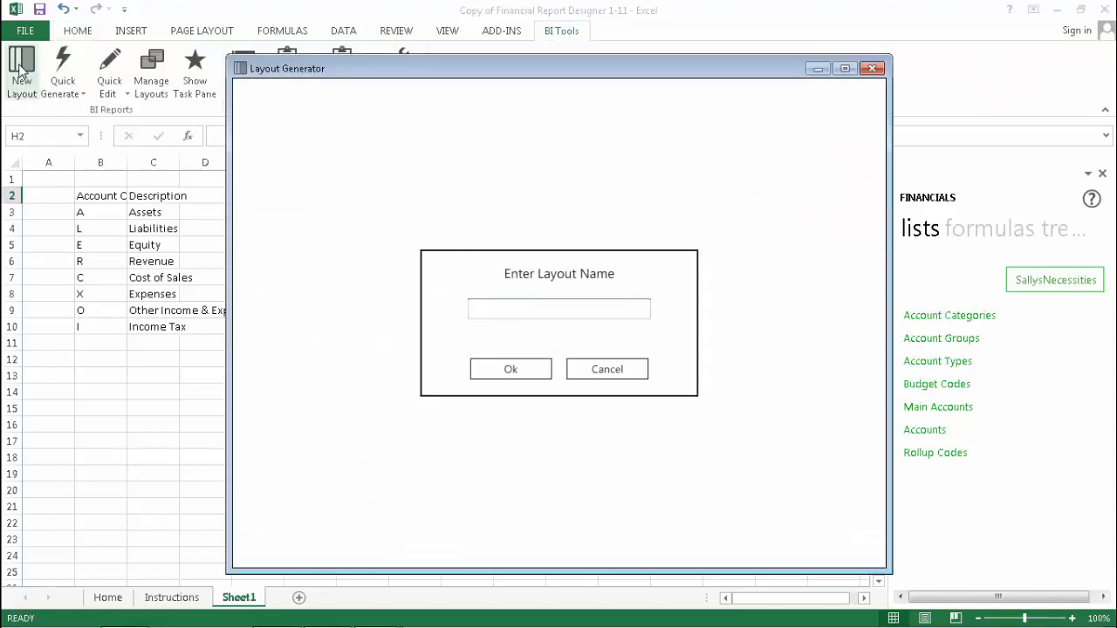
pyautogui.write('Balance Sheet Account Types')
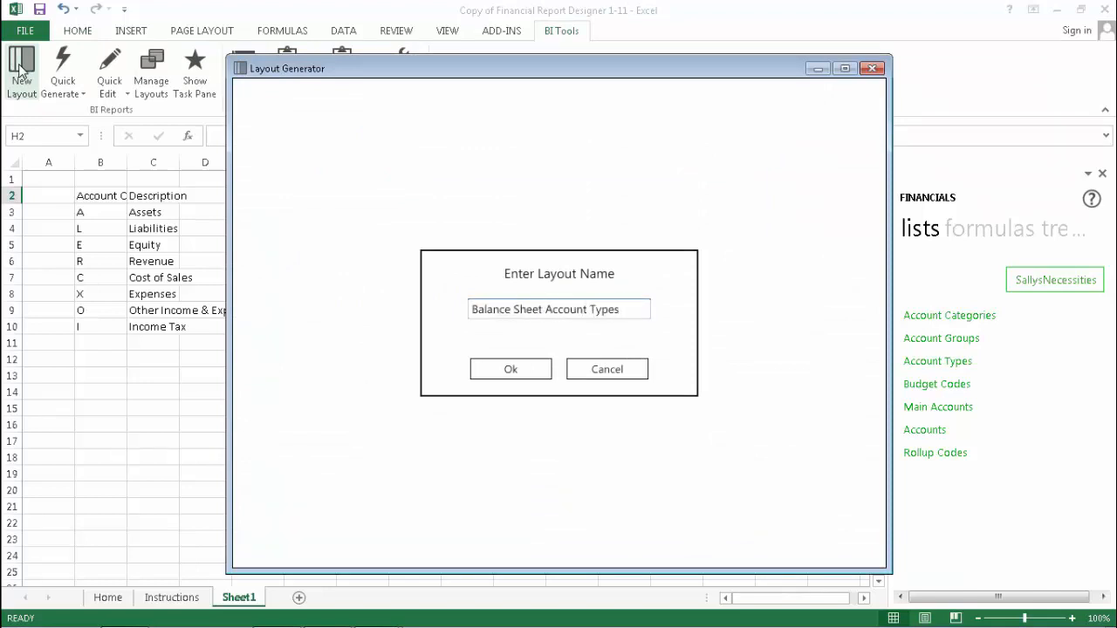
pyautogui.click(506, 371)
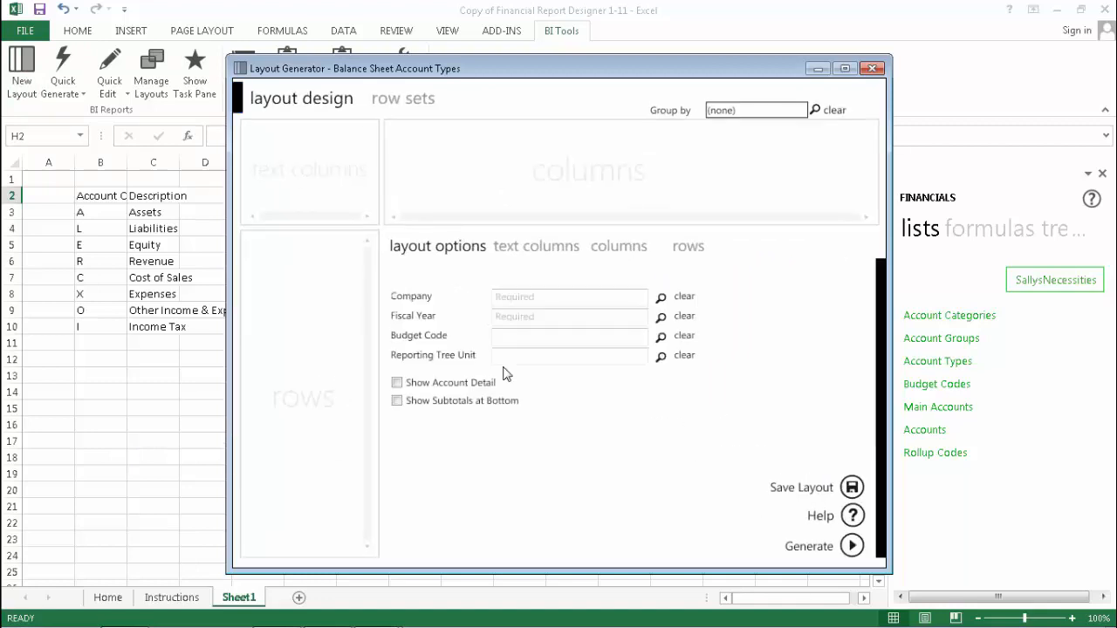
# Add a new row set named "Account Types by Account"
pyautogui.click(400, 100)
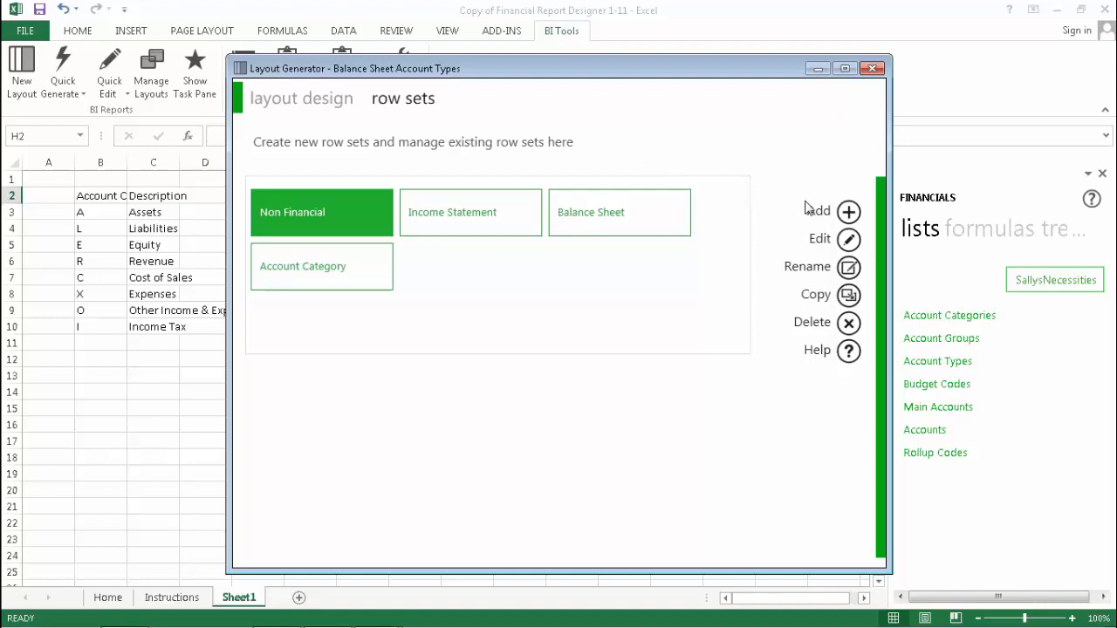
pyautogui.click(848, 212)
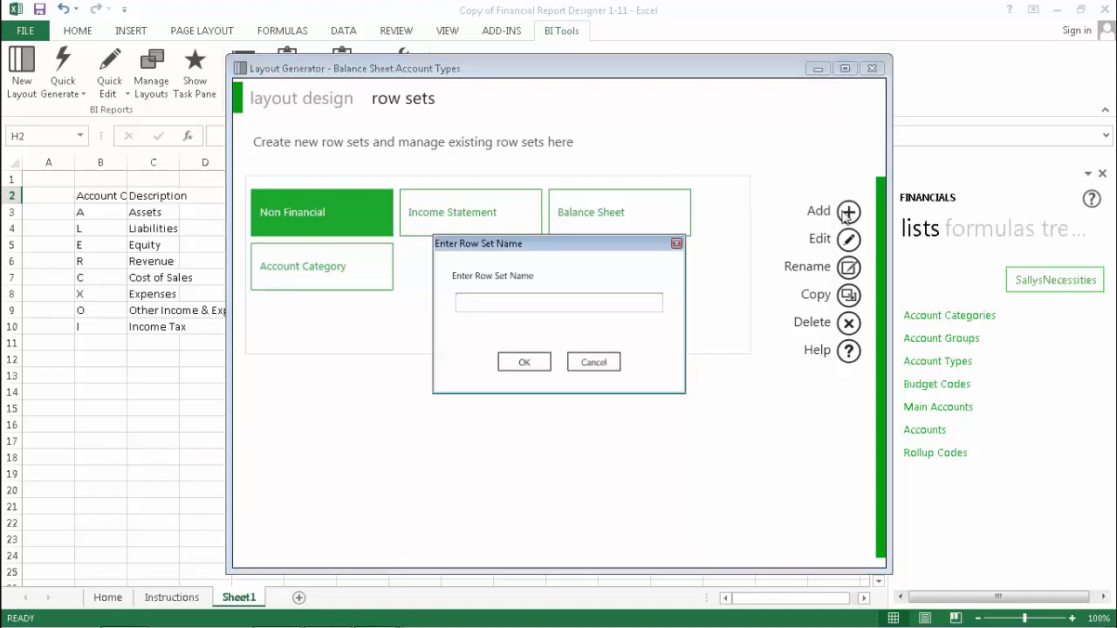
pyautogui.write('Account Types by Account')
pyautogui.click(523, 364)
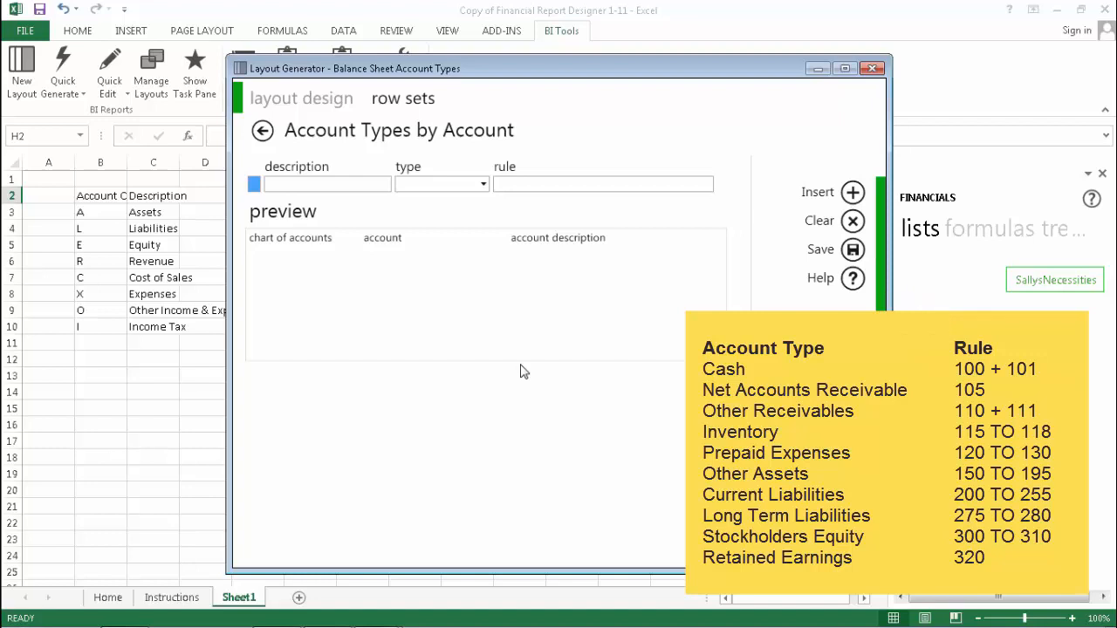
# Enter the first four row descriptions in the row set: Cash, Net Accounts Receivable, Other Receivables and Inventory
pyautogui.click(281, 187)
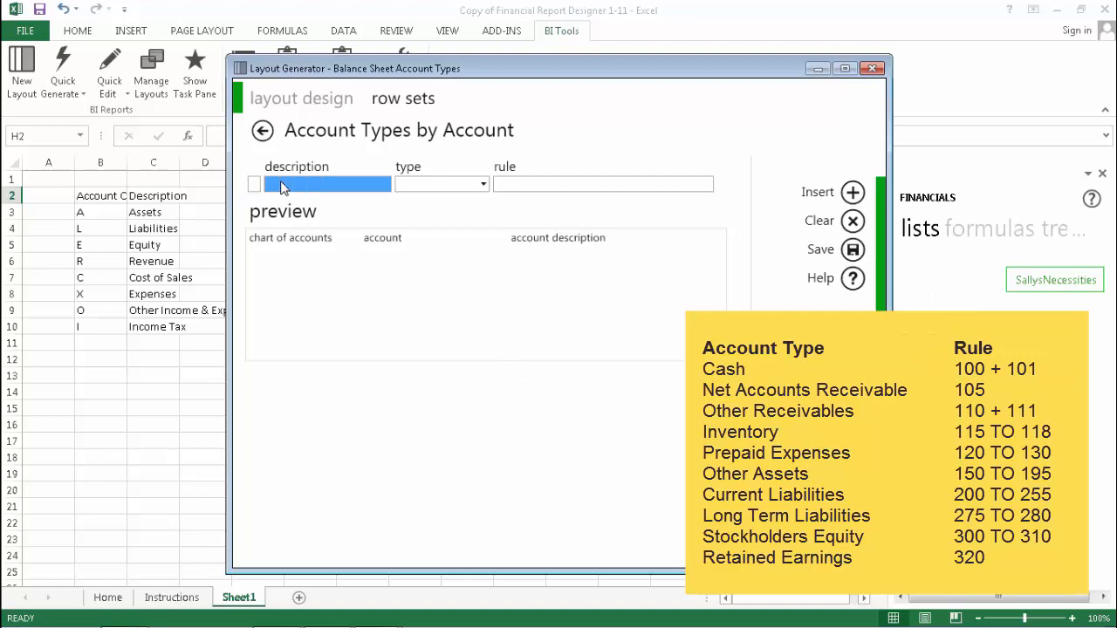
pyautogui.click(281, 187)
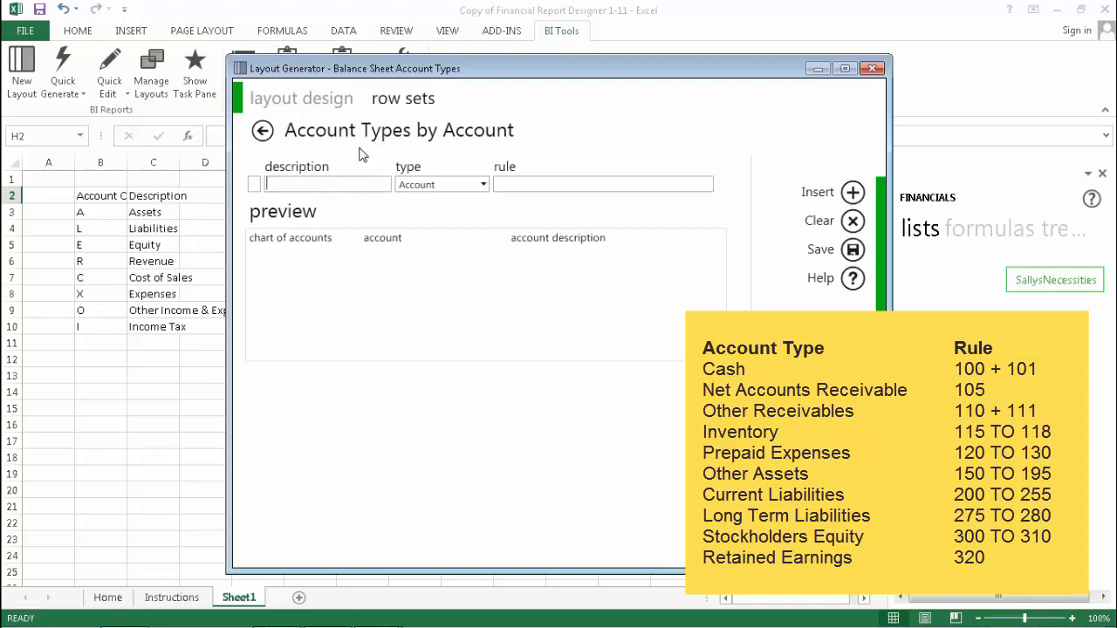
pyautogui.write('Cash')
pyautogui.press('Return')
pyautogui.write('N')
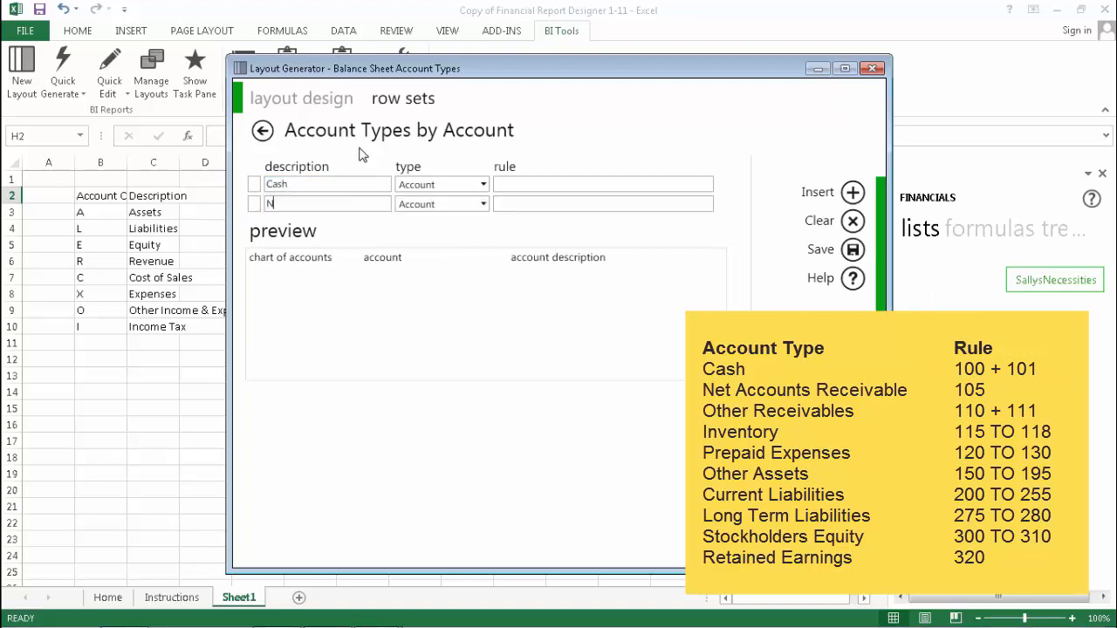
pyautogui.write('et Accounts Receivable')
pyautogui.press('Return')
pyautogui.write('Other Re')
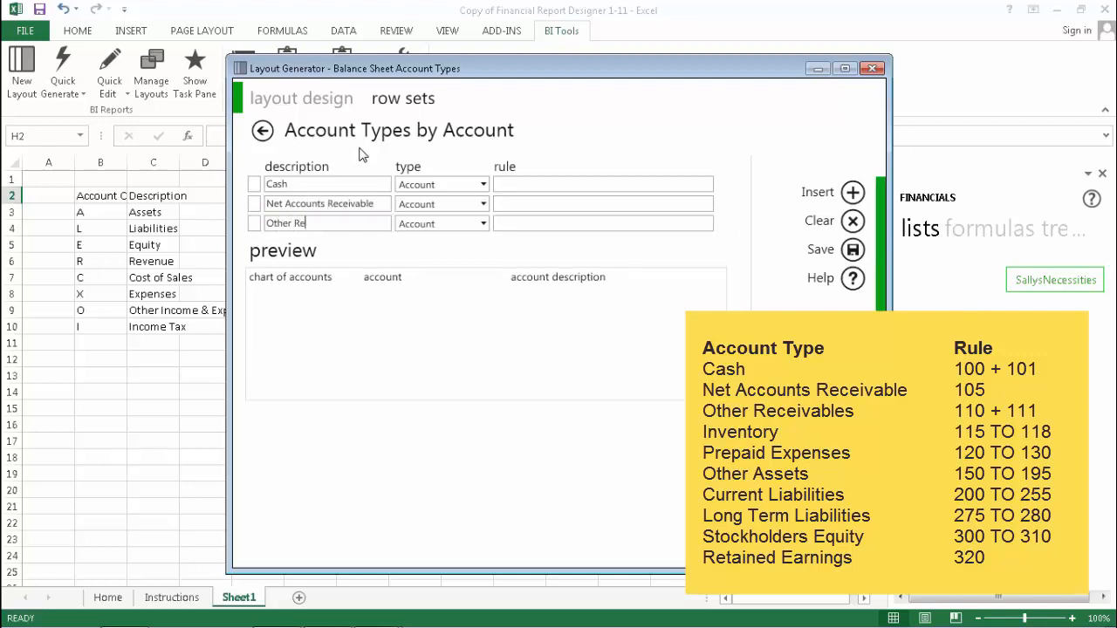
pyautogui.write('ceivables')
pyautogui.press('Return')
pyautogui.write('Inven')
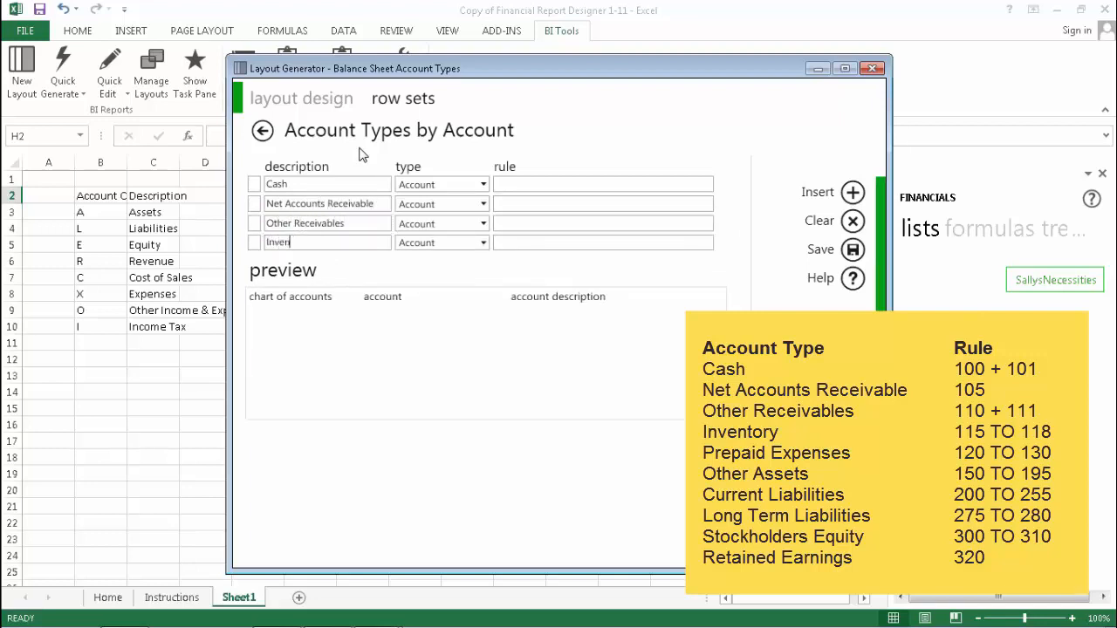
pyautogui.write('tory')
pyautogui.press('Return')
# Add the row descriptions Prepaid Expenses, Other Assets, Current Liabilities, Long Term Liabilities, Stockholders Equity and Retained Earnings
pyautogui.write('Prepai')
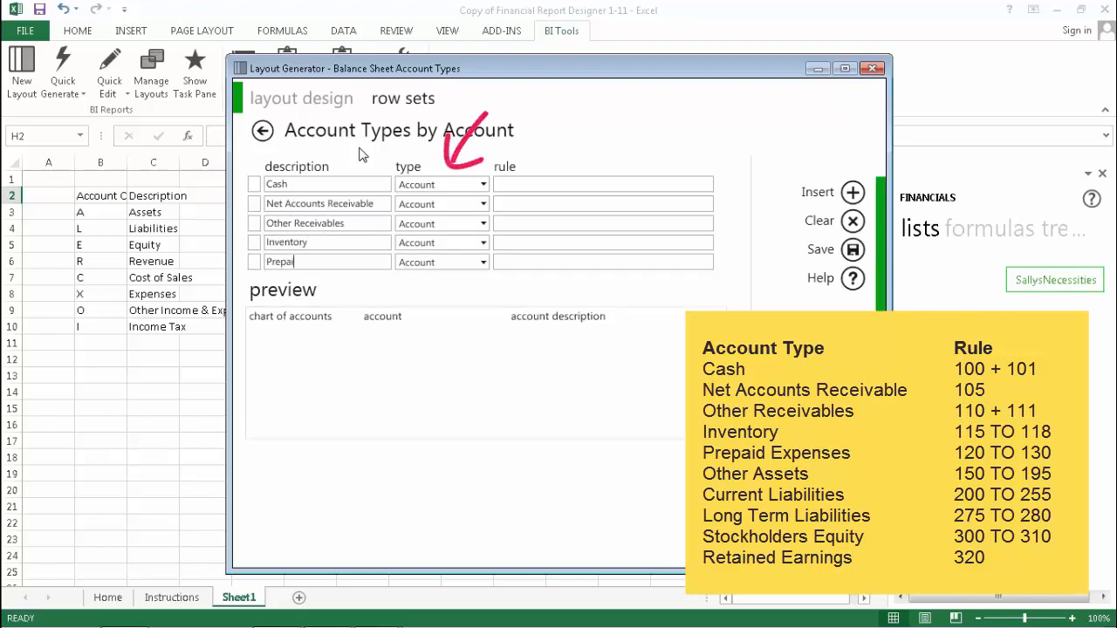
pyautogui.write('d Expenses')
pyautogui.press('Return')
pyautogui.write('Other')
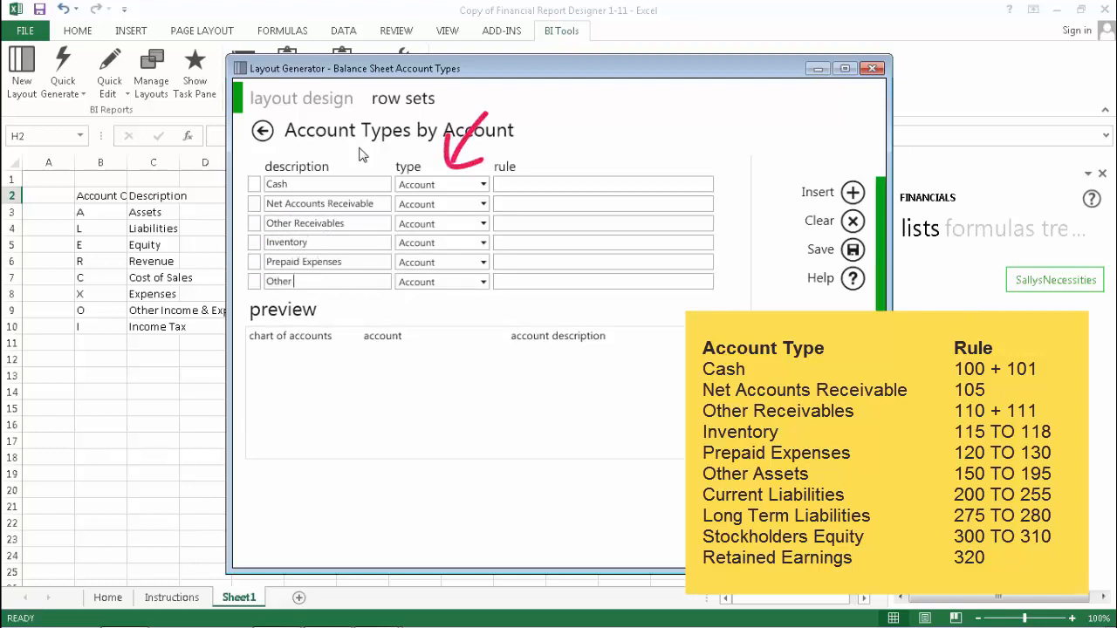
pyautogui.write(' Assets')
pyautogui.press('Return')
pyautogui.write('Current Liabiliti')
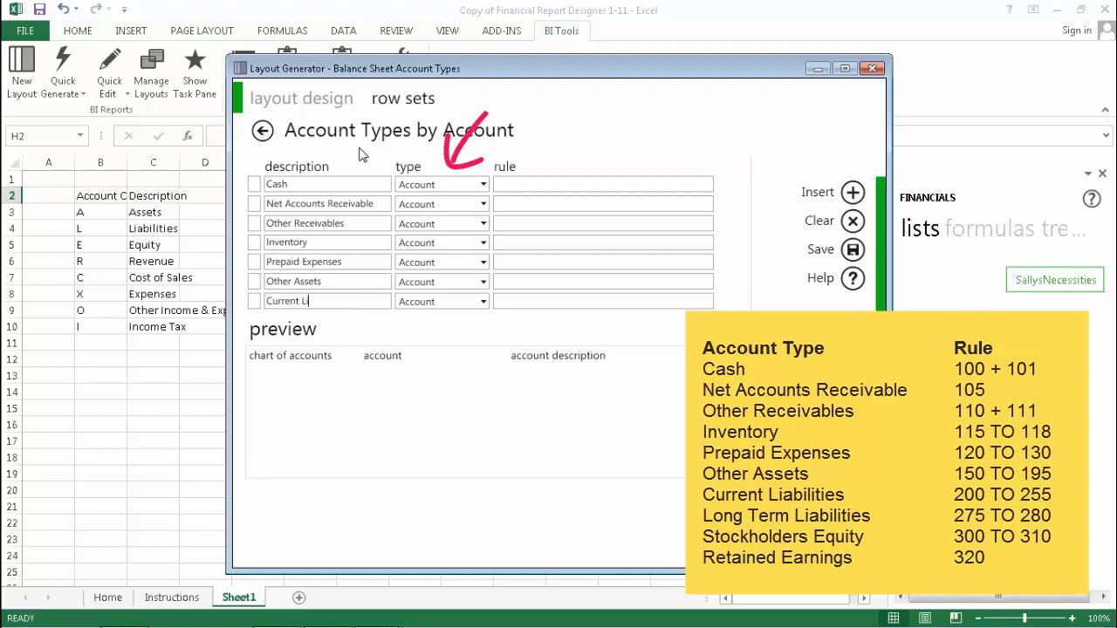
pyautogui.write('es')
pyautogui.press('Return')
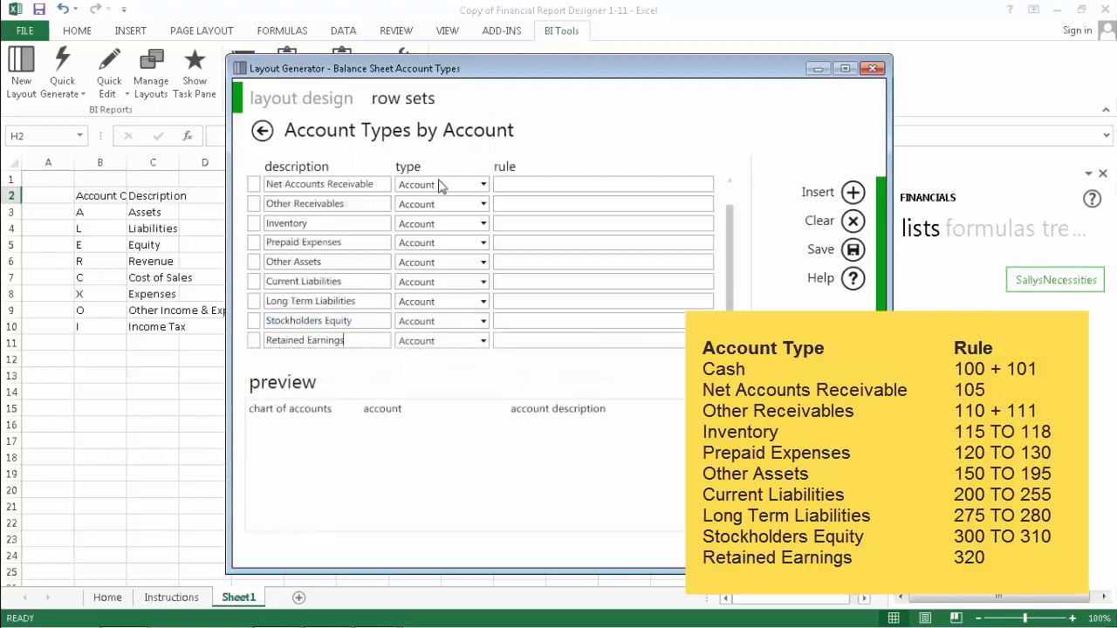
# Set the rule for the Cash row to 100 + 101 and for Net Accounts Receivable to 105
pyautogui.moveTo(730, 219); pyautogui.dragTo(731, 199)
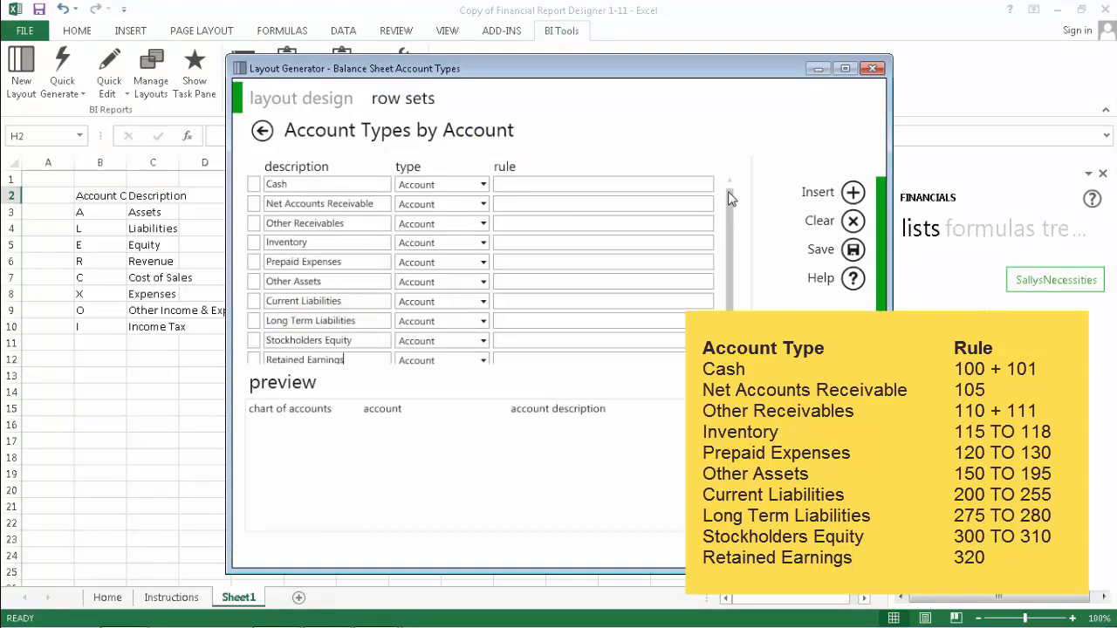
pyautogui.click(593, 185)
pyautogui.write('1')
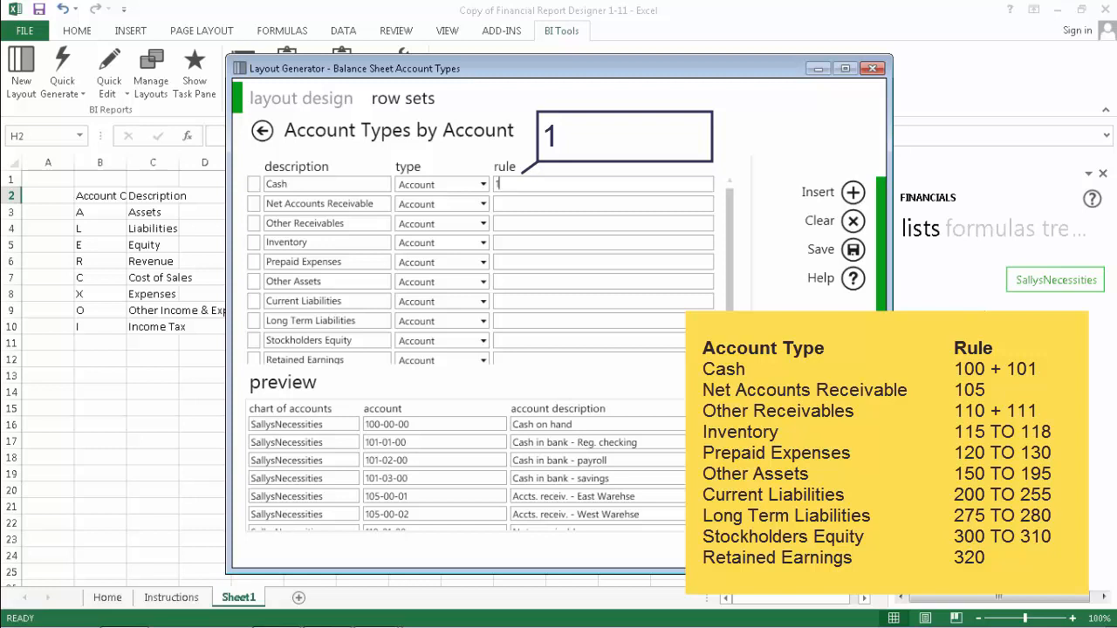
pyautogui.write('00 + 101')
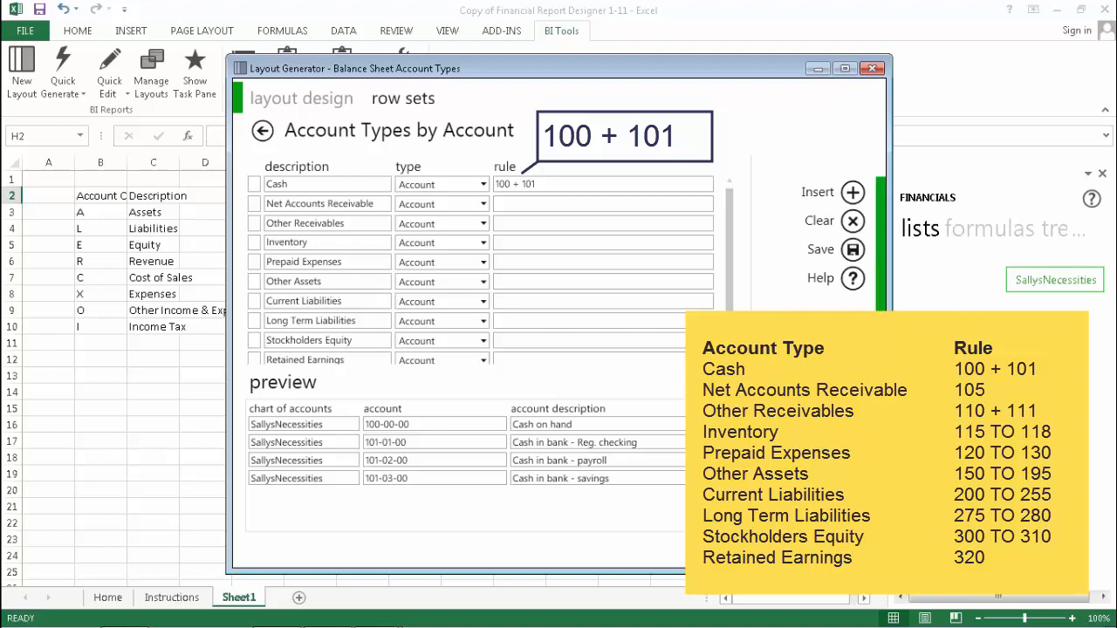
pyautogui.press('Return')
pyautogui.write('10')
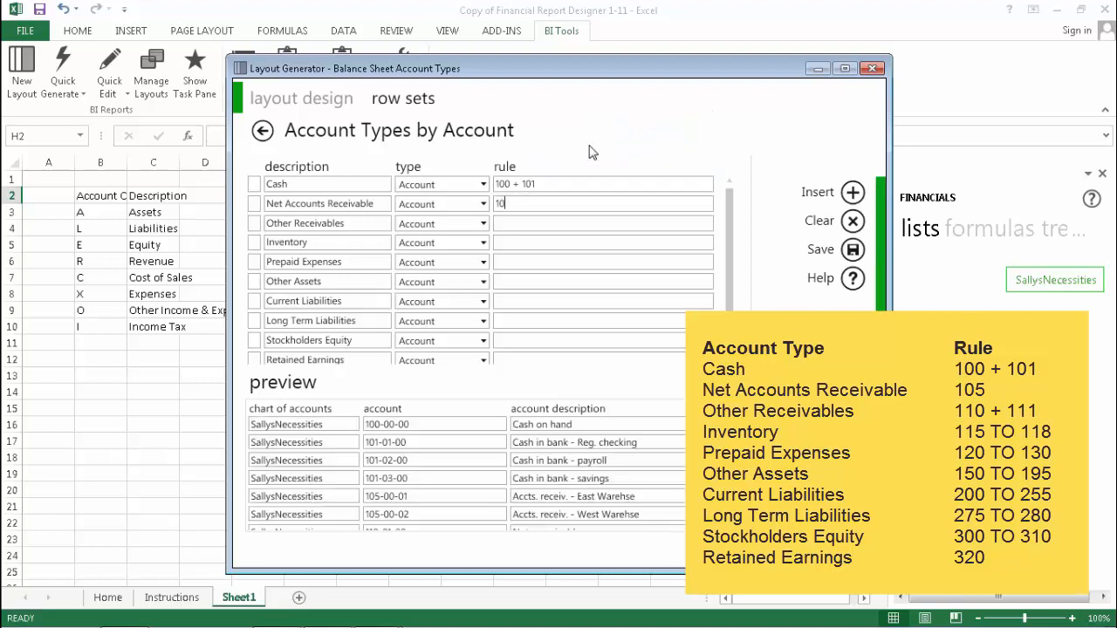
pyautogui.write('5')
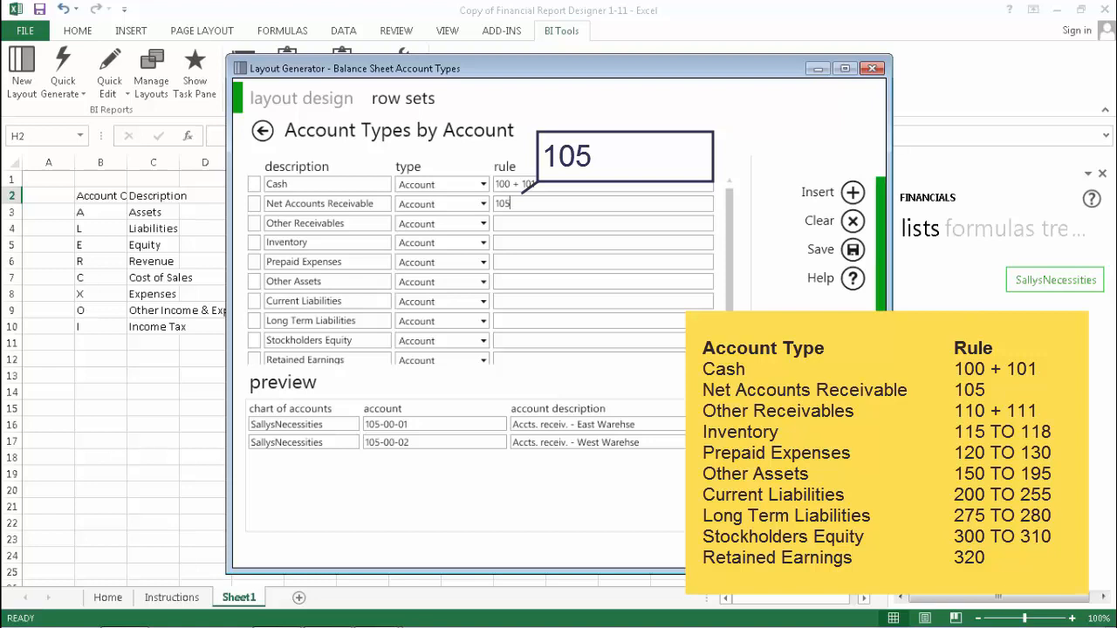
# Set the rules for Other Receivables to 110 + 111, Inventory to 115 TO 118 and Prepaid Expenses to 120 TO 130
pyautogui.press('Return')
pyautogui.write('110 + 111')
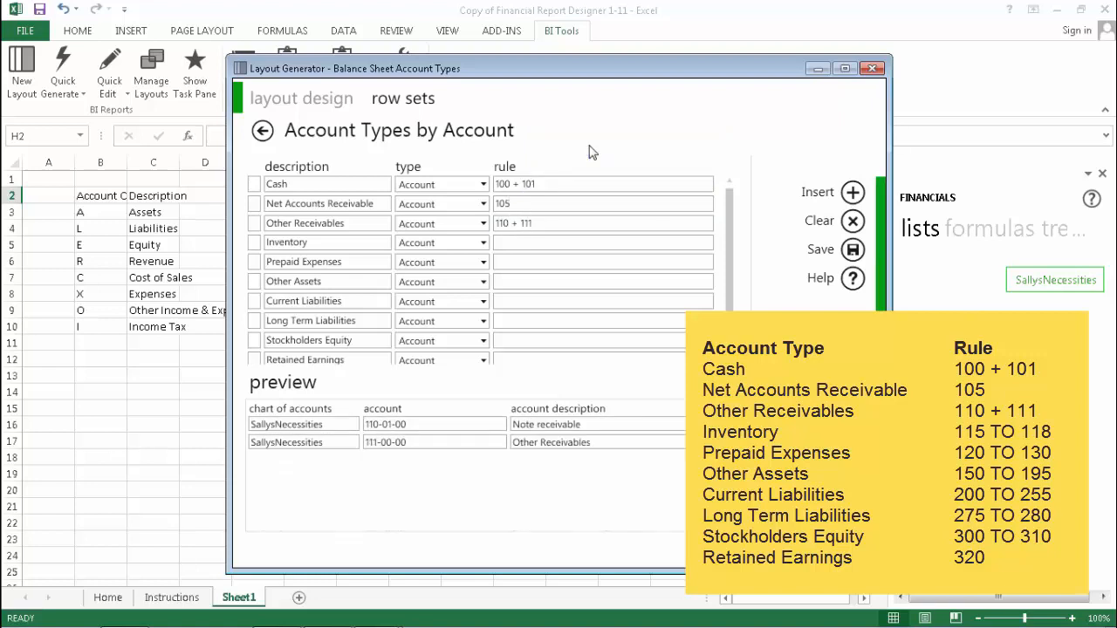
pyautogui.press('Return')
pyautogui.write('115 TO')
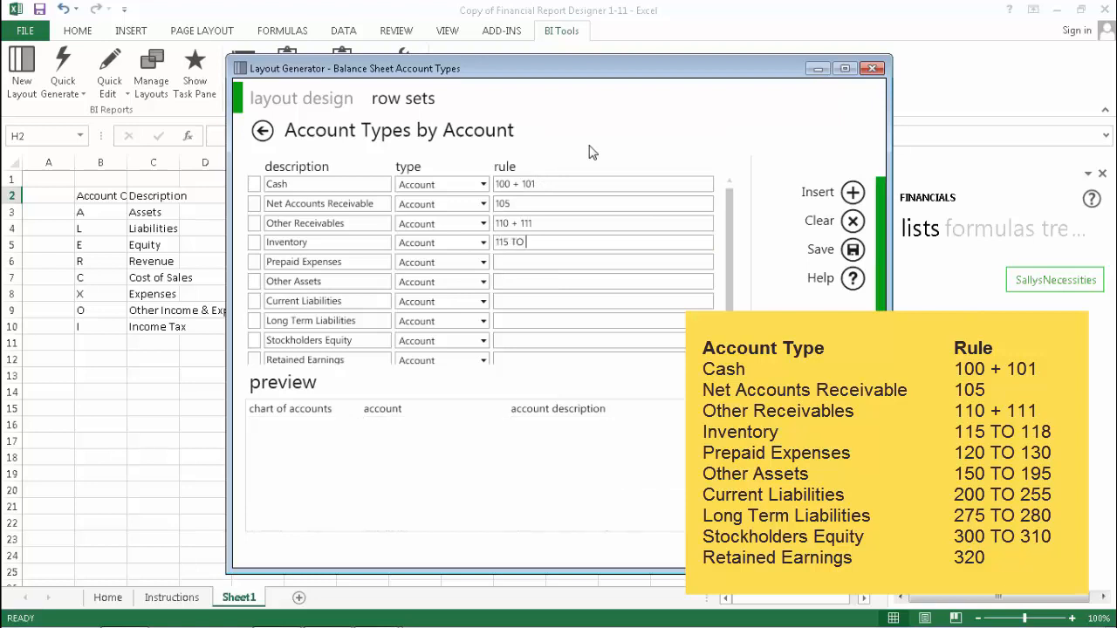
pyautogui.write(' 118')
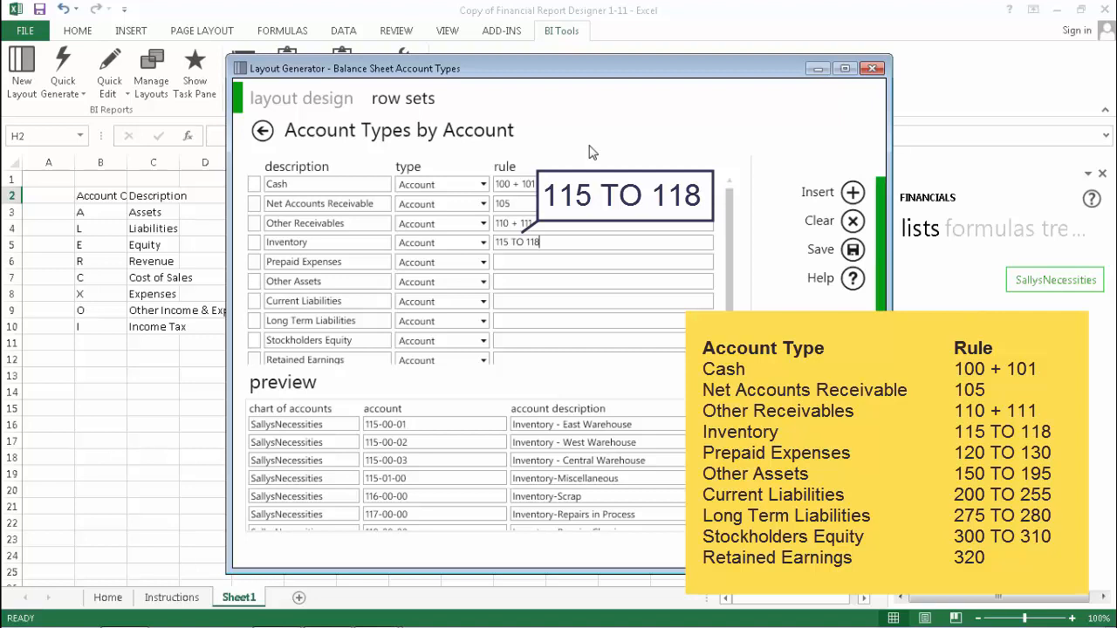
pyautogui.press('Return')
pyautogui.write('120 TO 130')
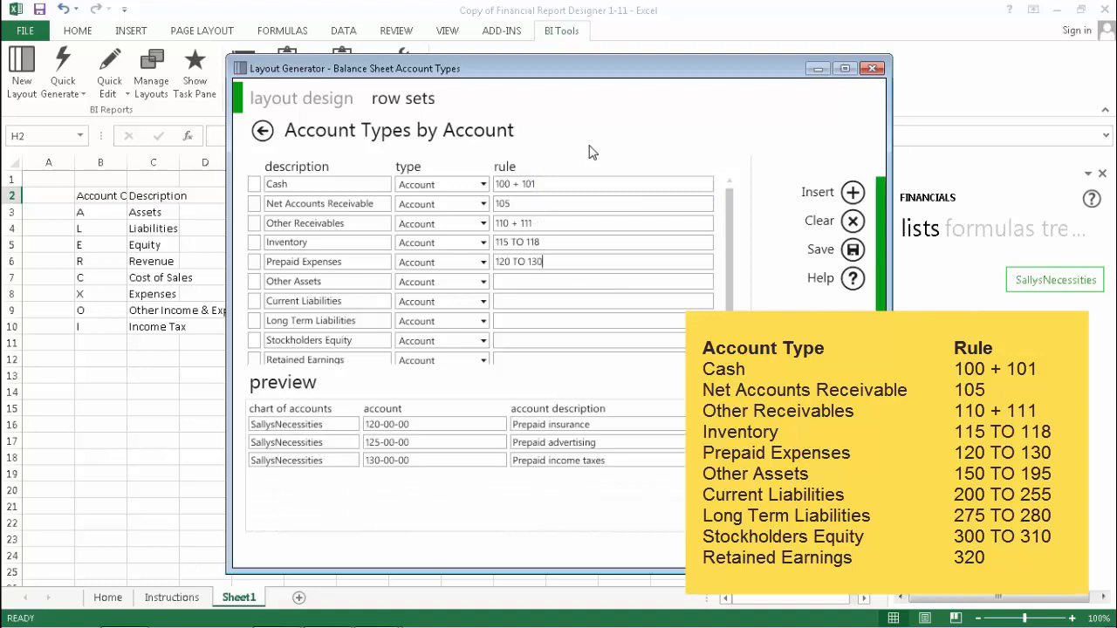
# Set rules: Other Assets 150 TO 195, Current Liabilities 200 TO 255, Long Term Liabilities 275 TO 280, Stockholders Equity 300 TO 310, Retained Earnings 320
pyautogui.press('Return')
pyautogui.write('150 TO 195')
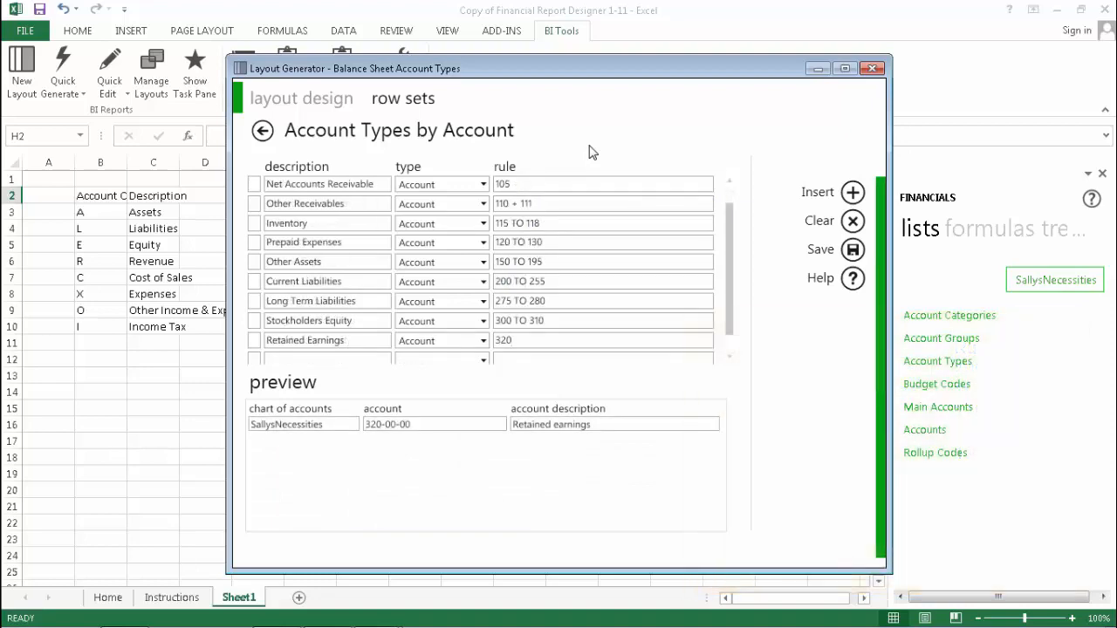
# Save the Account Types by Account row set and return to the layout design
pyautogui.click(853, 250)
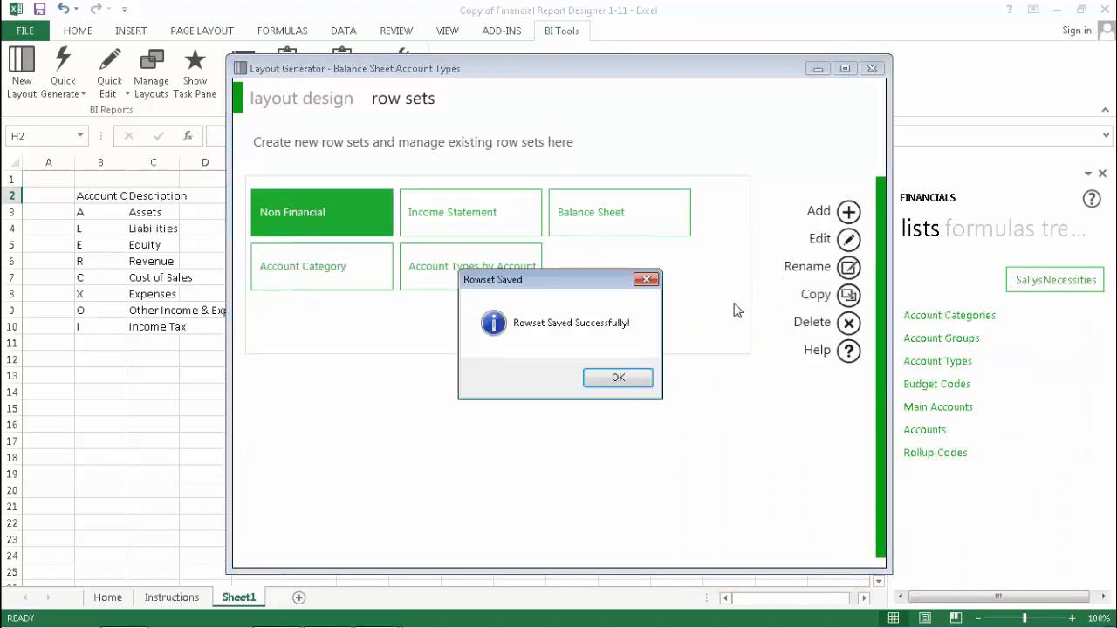
pyautogui.click(617, 381)
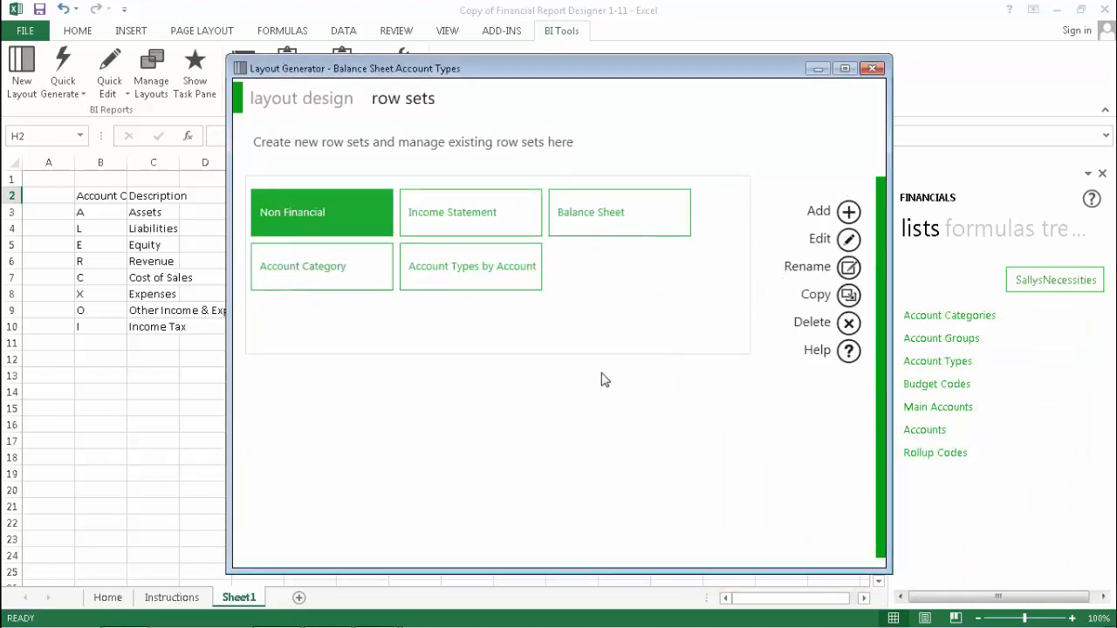
pyautogui.click(260, 103)
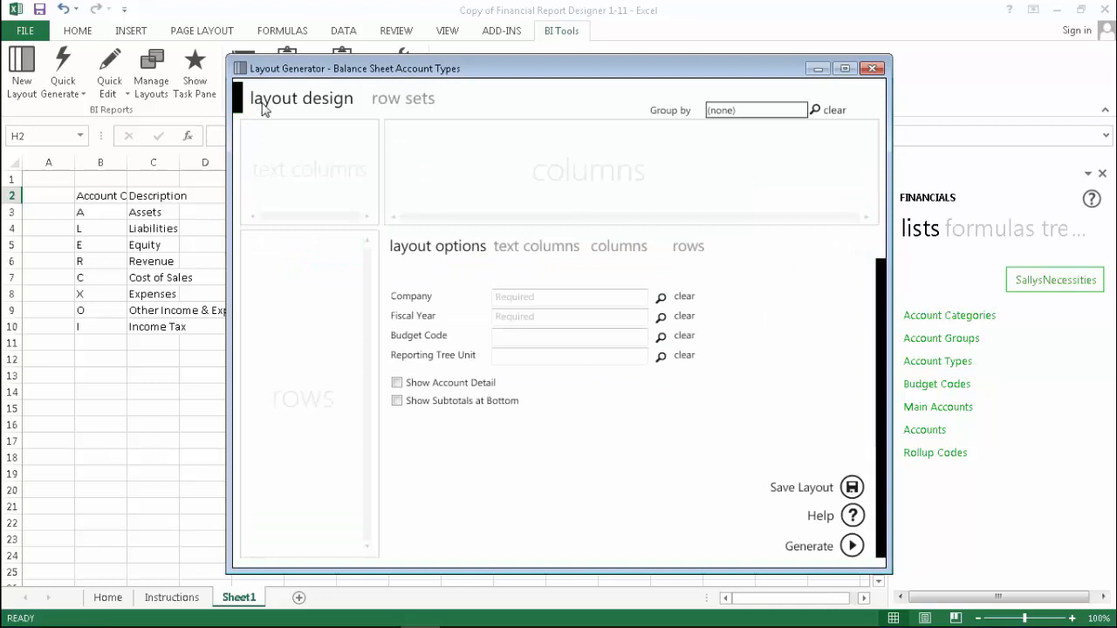
# Set the layout's company to SallysNecessities and its fiscal year to 2016
pyautogui.click(661, 296)
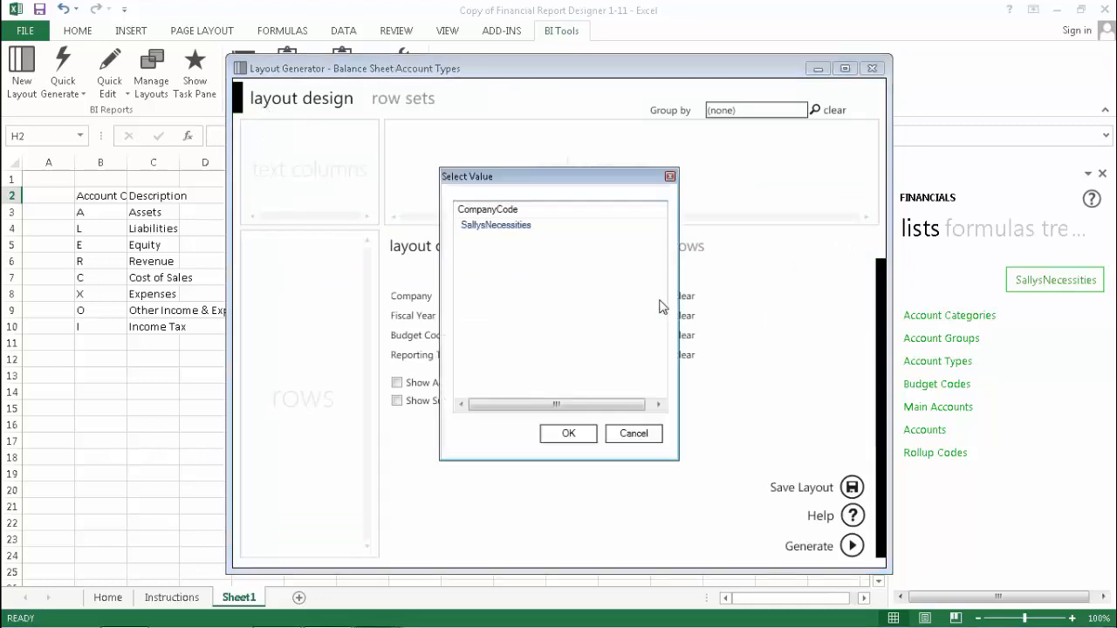
pyautogui.click(521, 228)
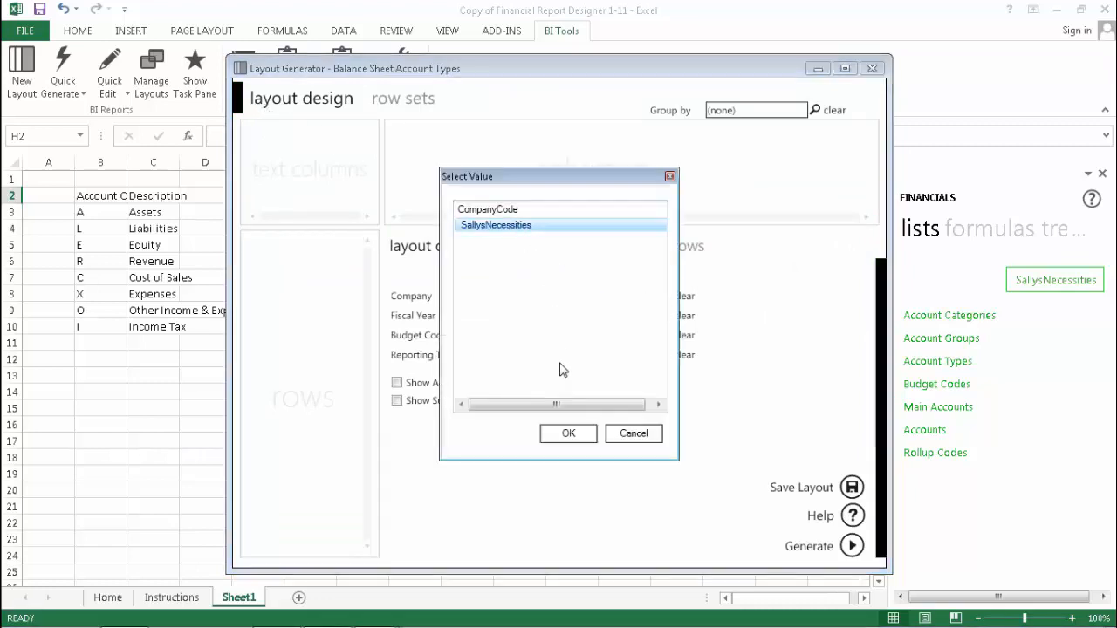
pyautogui.click(568, 433)
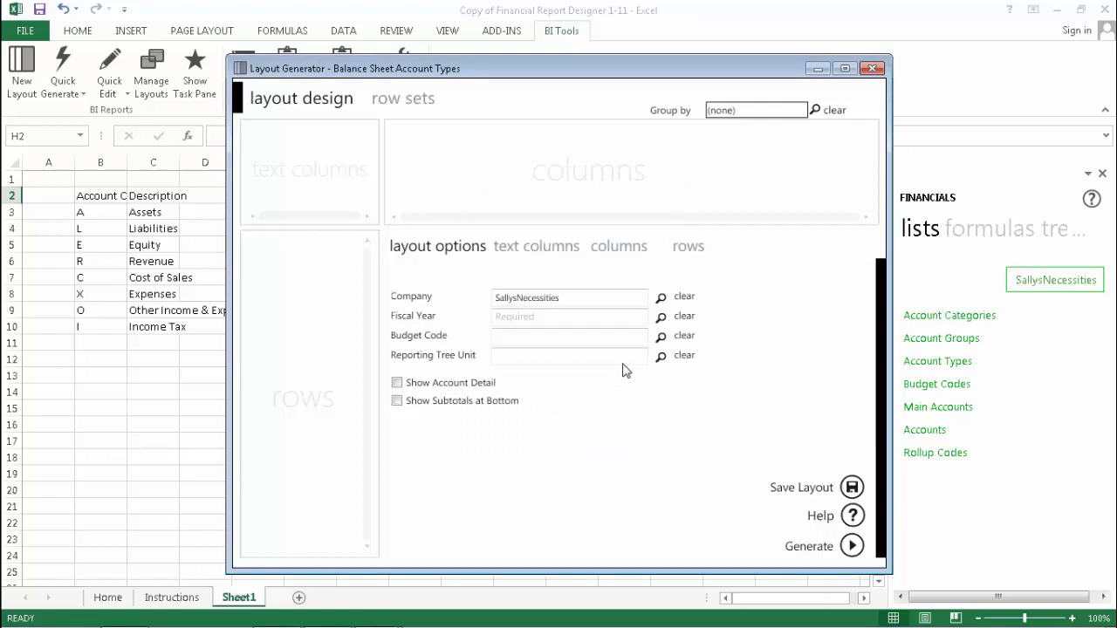
pyautogui.click(661, 318)
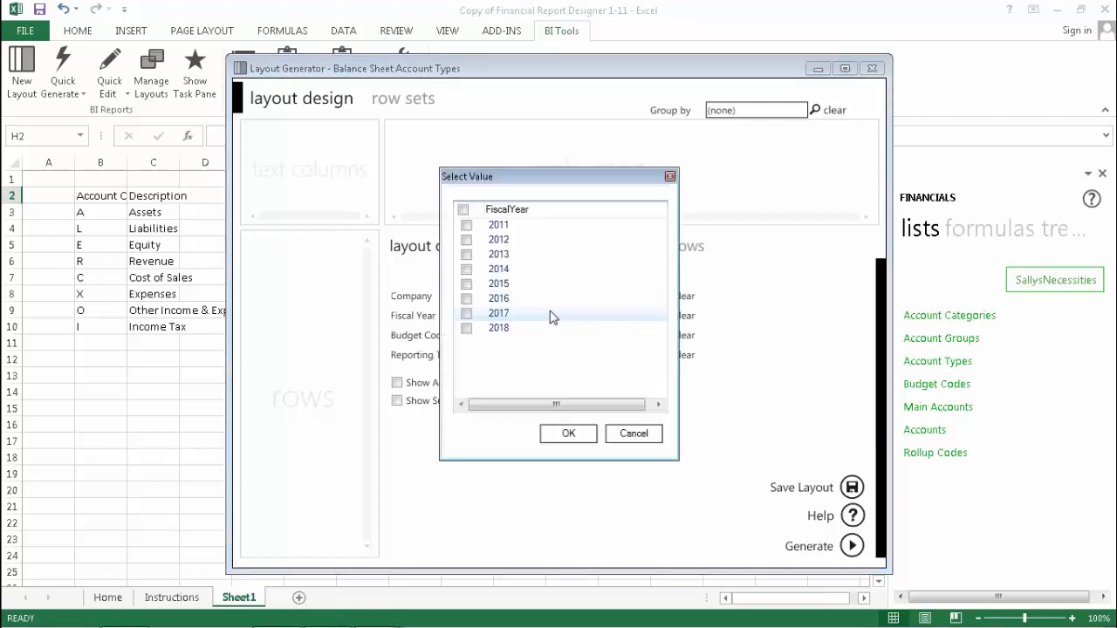
pyautogui.click(466, 299)
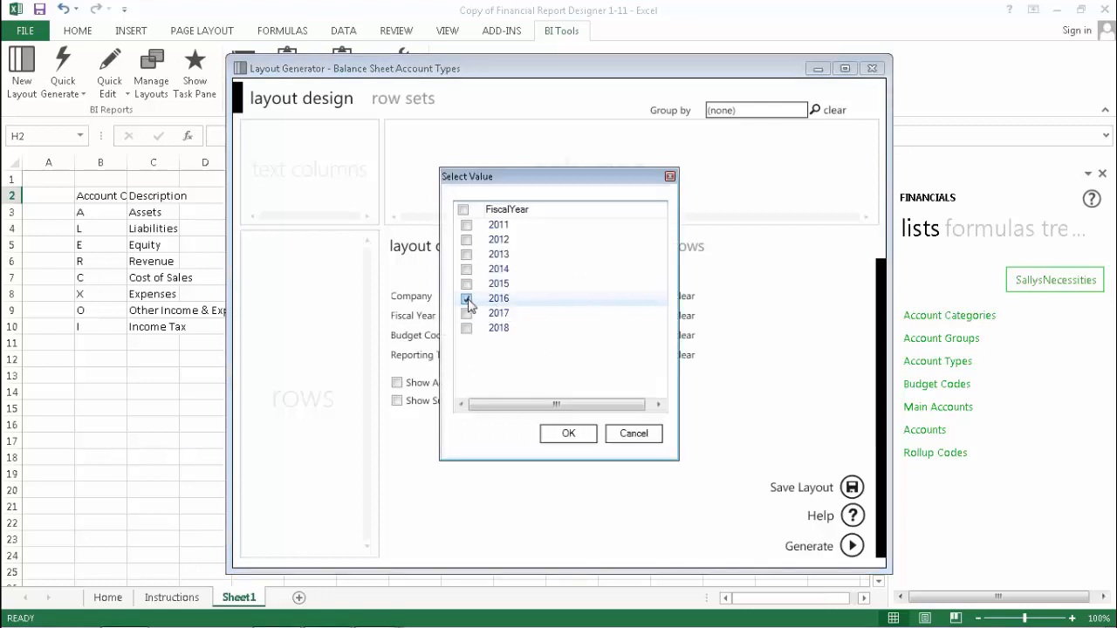
pyautogui.click(568, 434)
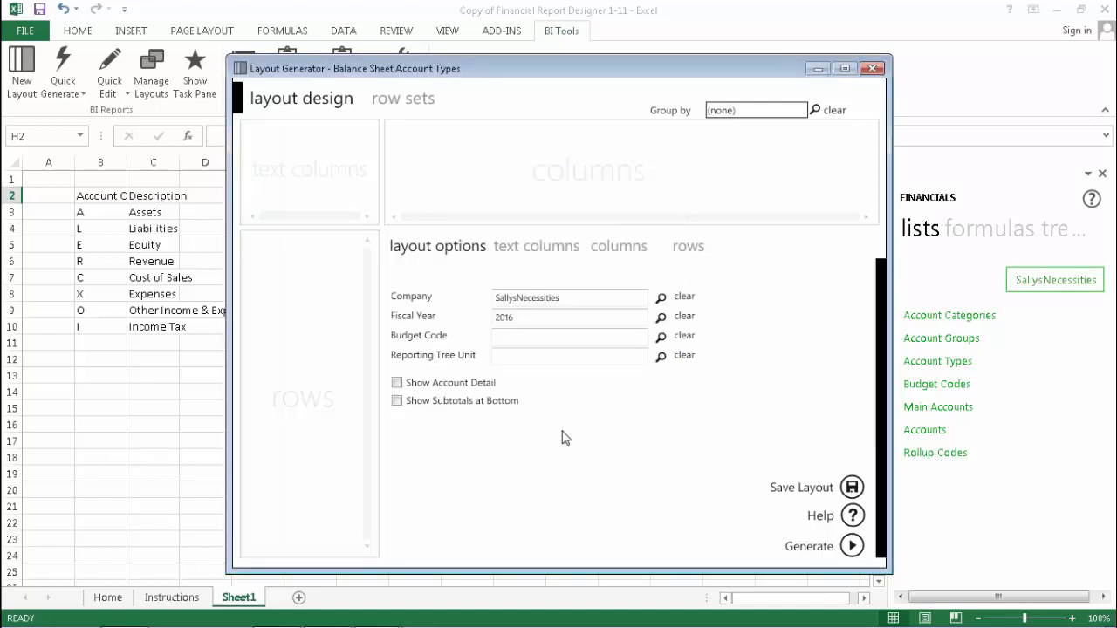
# Add the Account and Row Description text columns to the layout
pyautogui.click(543, 248)
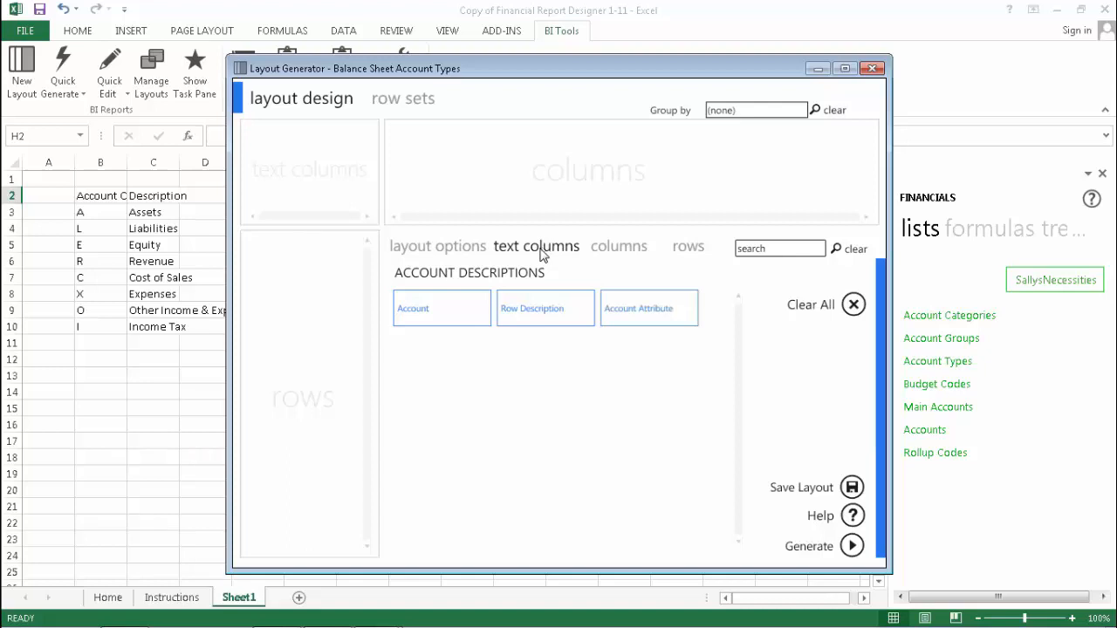
pyautogui.click(441, 309)
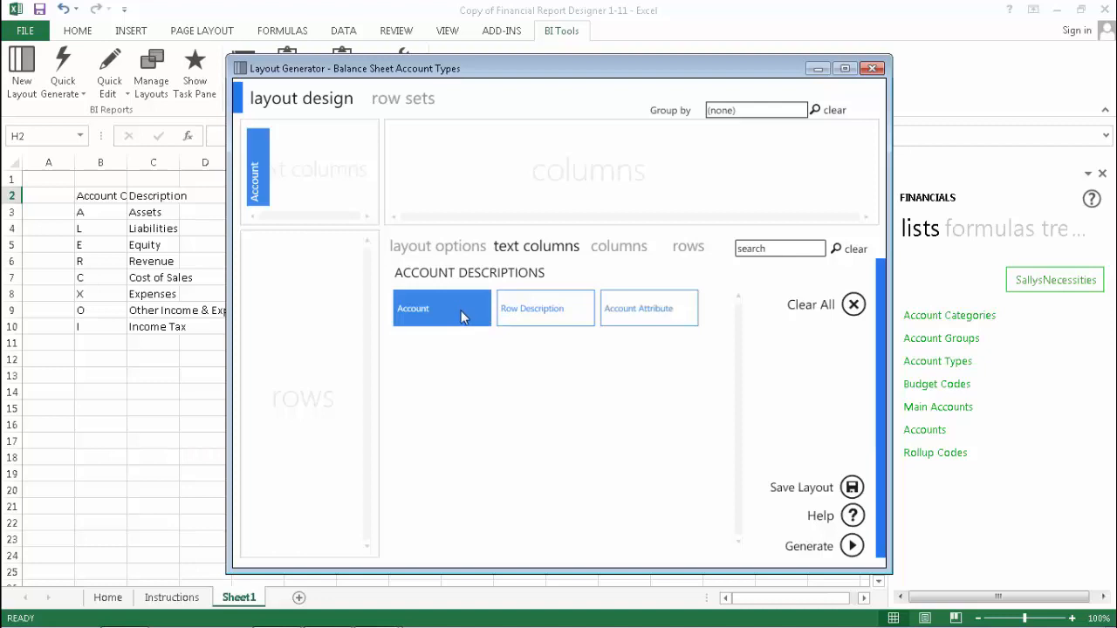
pyautogui.click(537, 307)
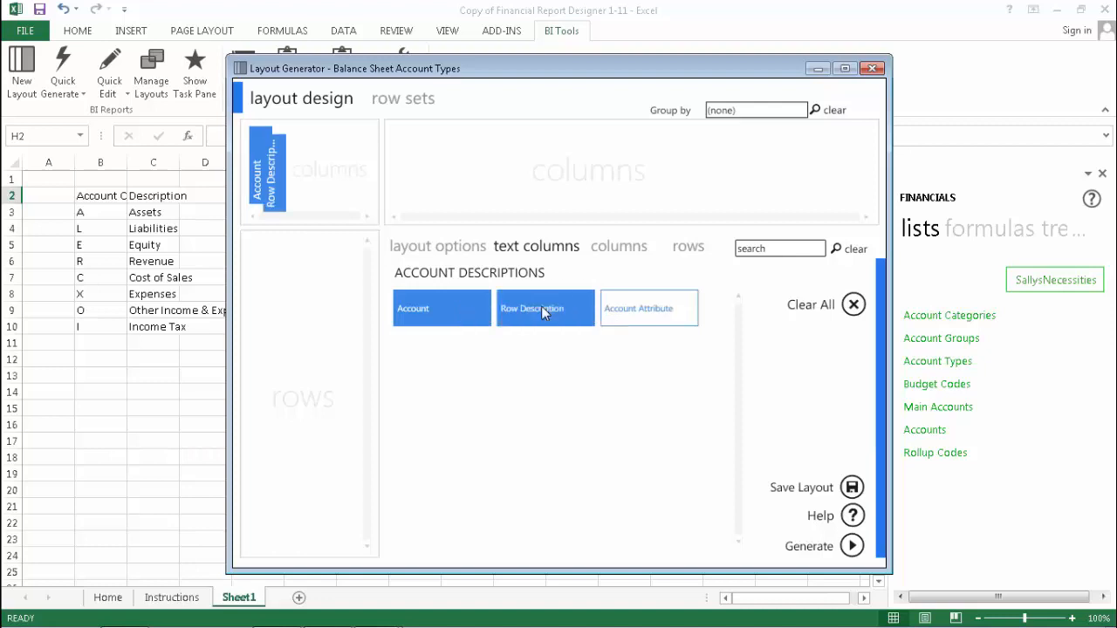
# Add the Closing Balance 04 and Prior Closing Balance 04 formula columns to the layout
pyautogui.click(618, 248)
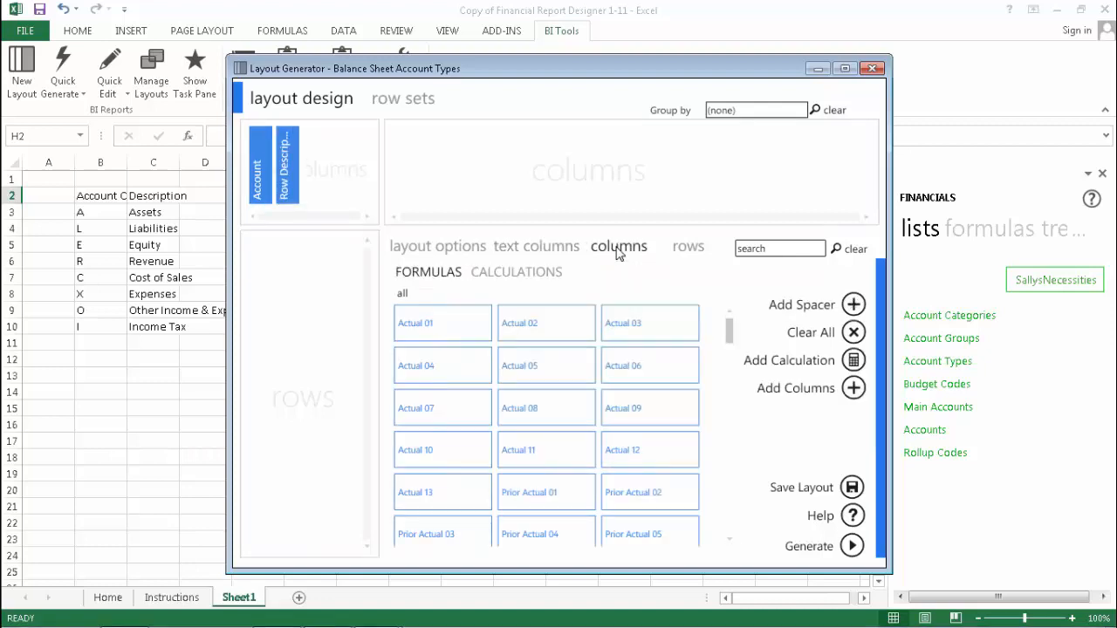
pyautogui.moveTo(730, 330); pyautogui.dragTo(731, 488)
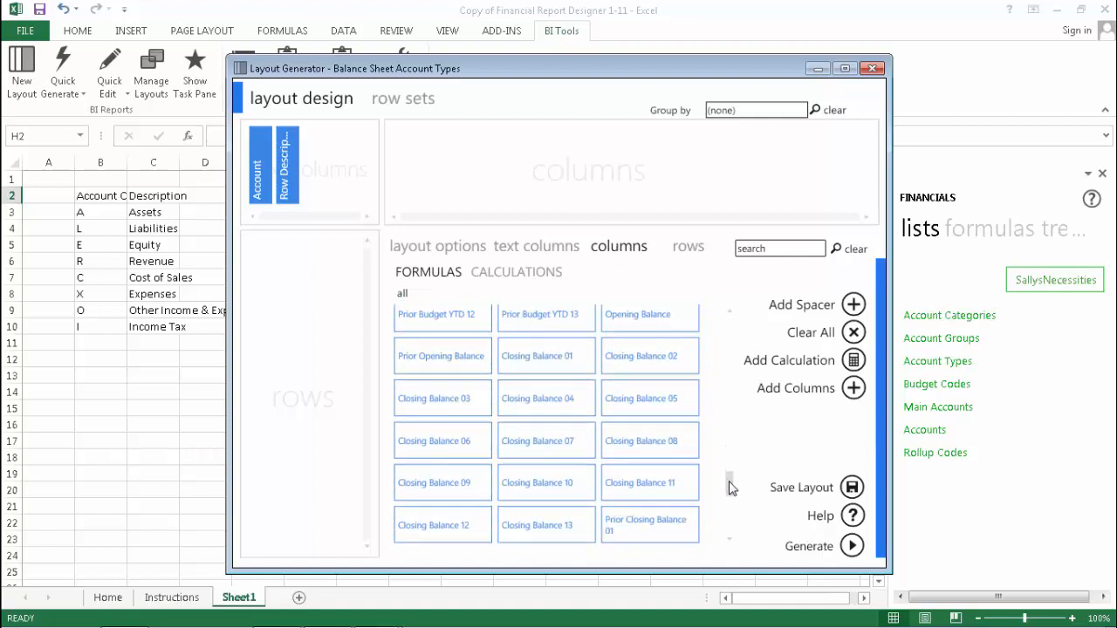
pyautogui.click(567, 395)
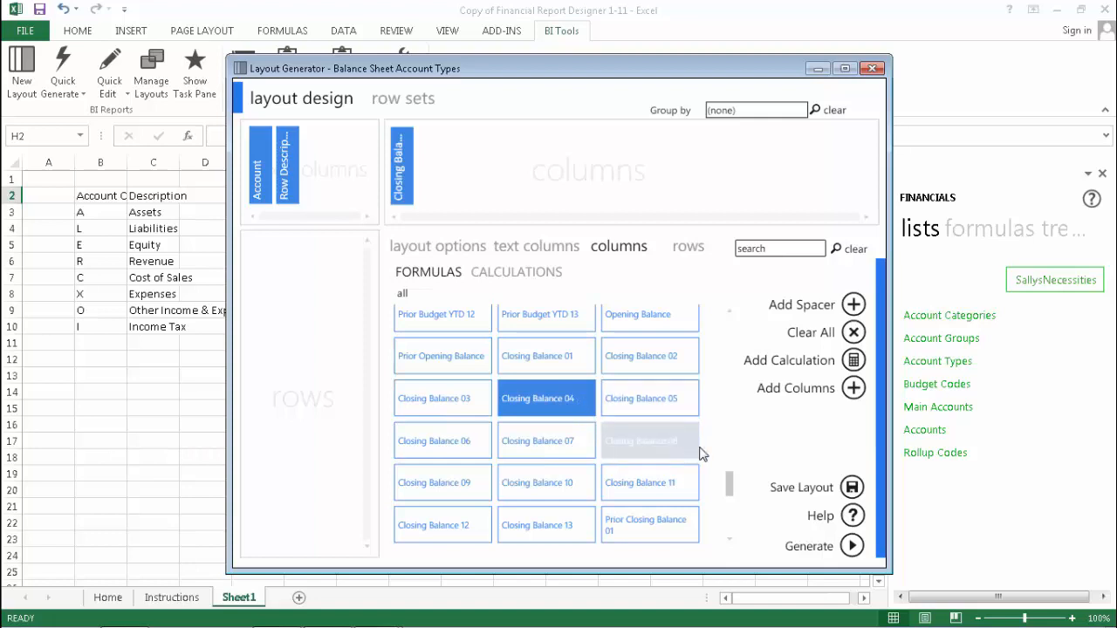
pyautogui.scroll(-3, 731, 490)
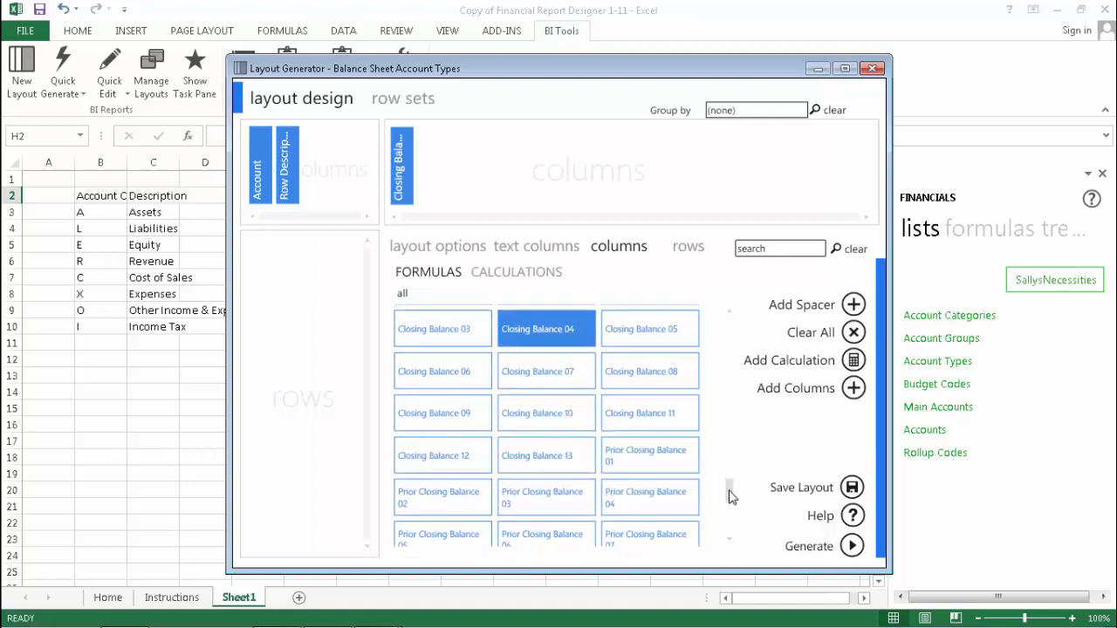
pyautogui.click(652, 493)
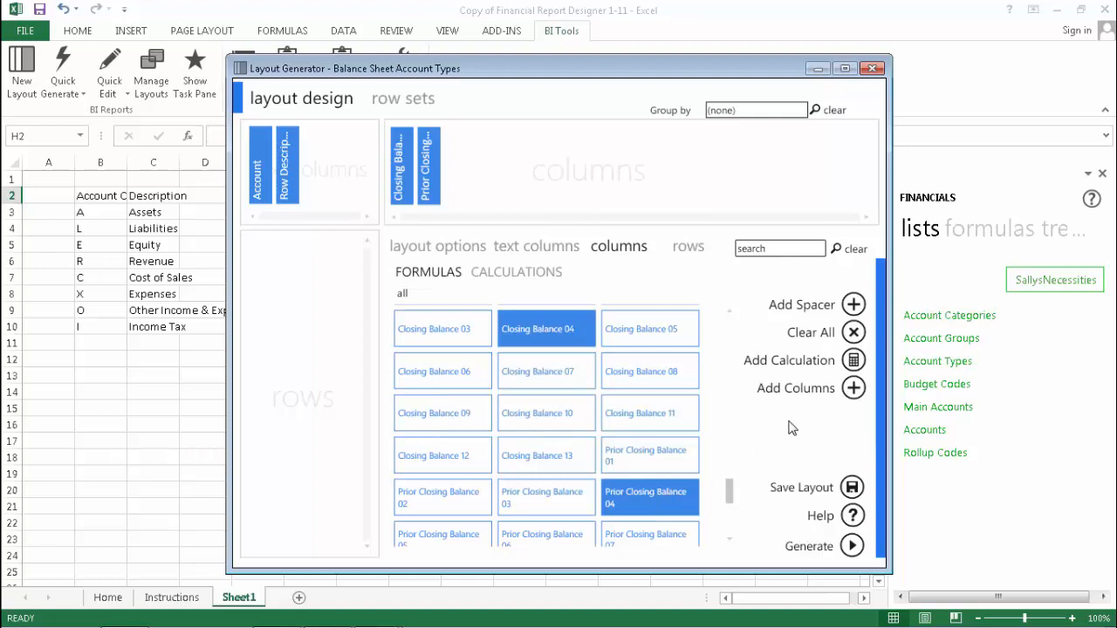
# View the quarterly column groupings without adding any, and try a spacer after the closing balance columns before removing it
pyautogui.click(850, 390)
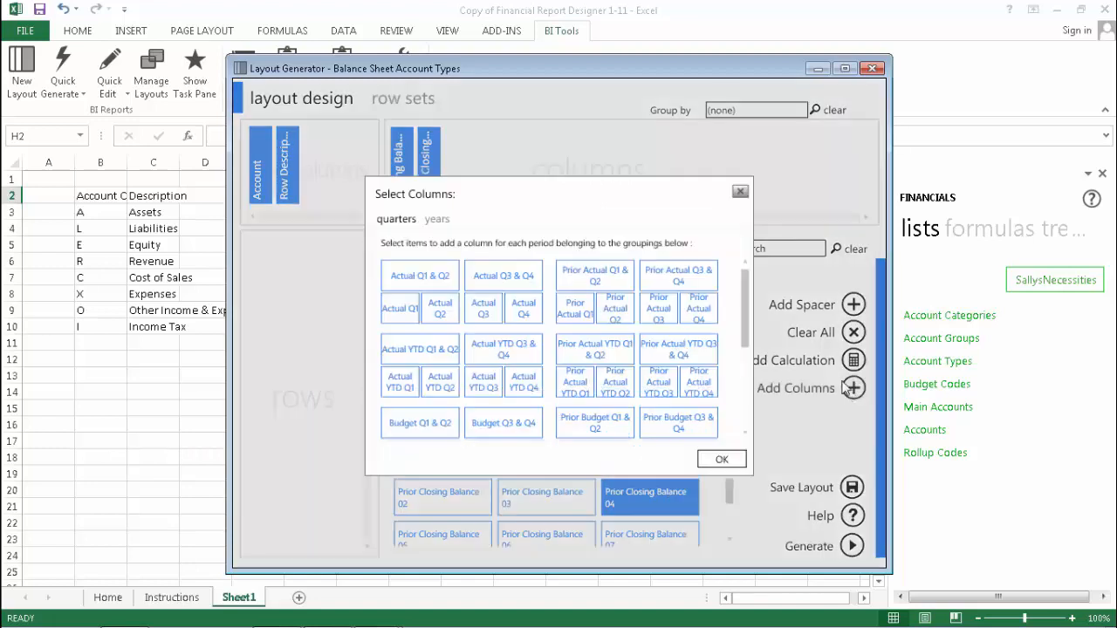
pyautogui.click(740, 191)
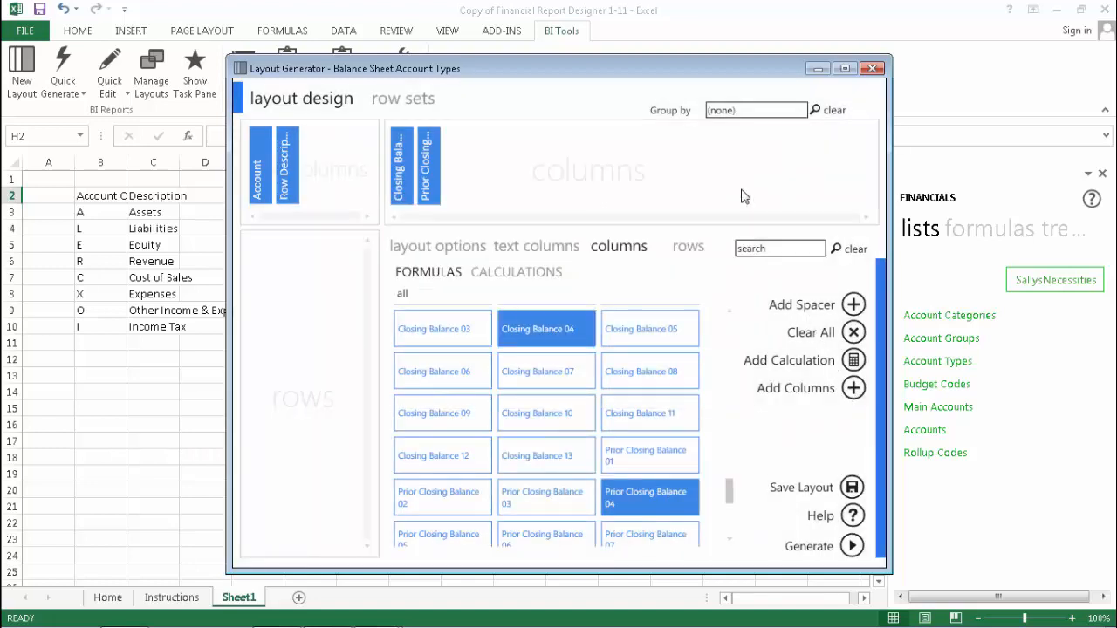
pyautogui.click(853, 305)
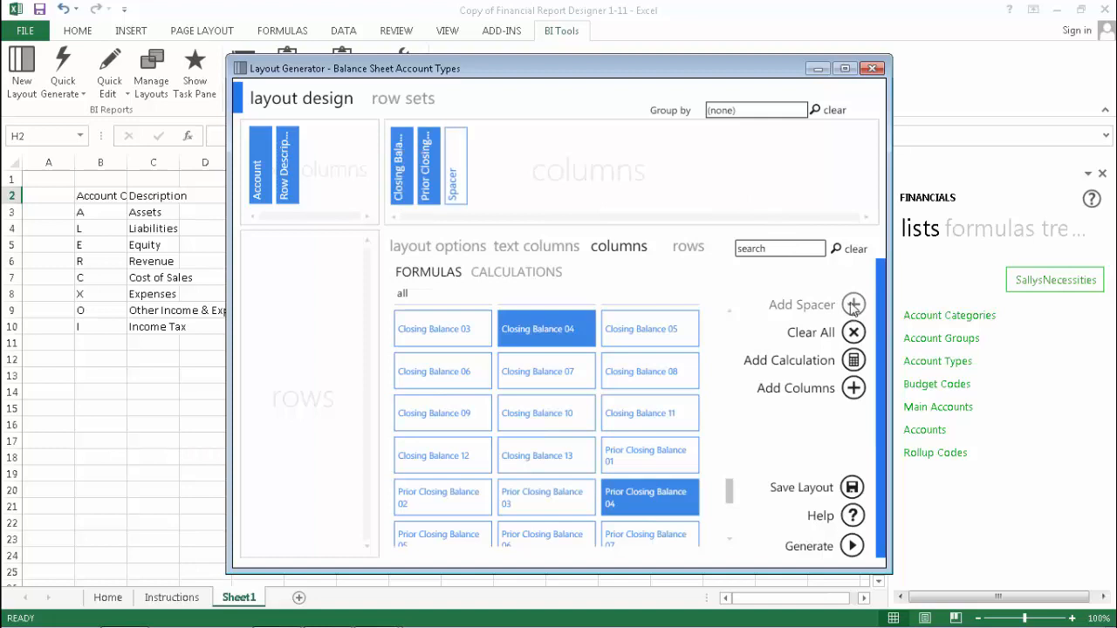
pyautogui.doubleClick(459, 171)
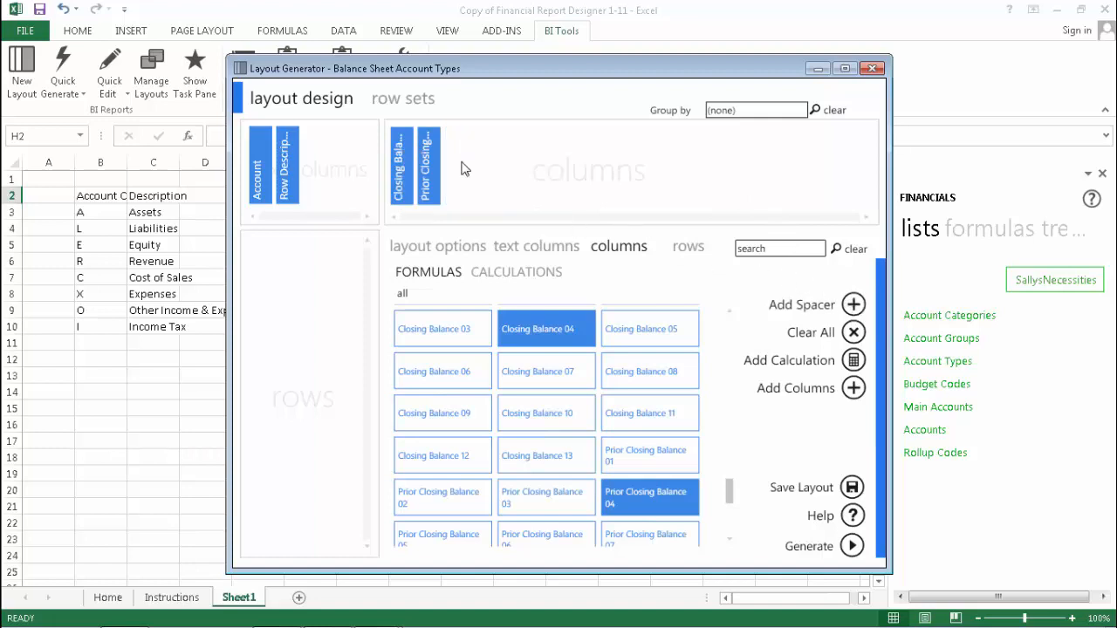
# Examine the predefined column calculations and the calculator for custom ones, without creating a calculation
pyautogui.click(518, 273)
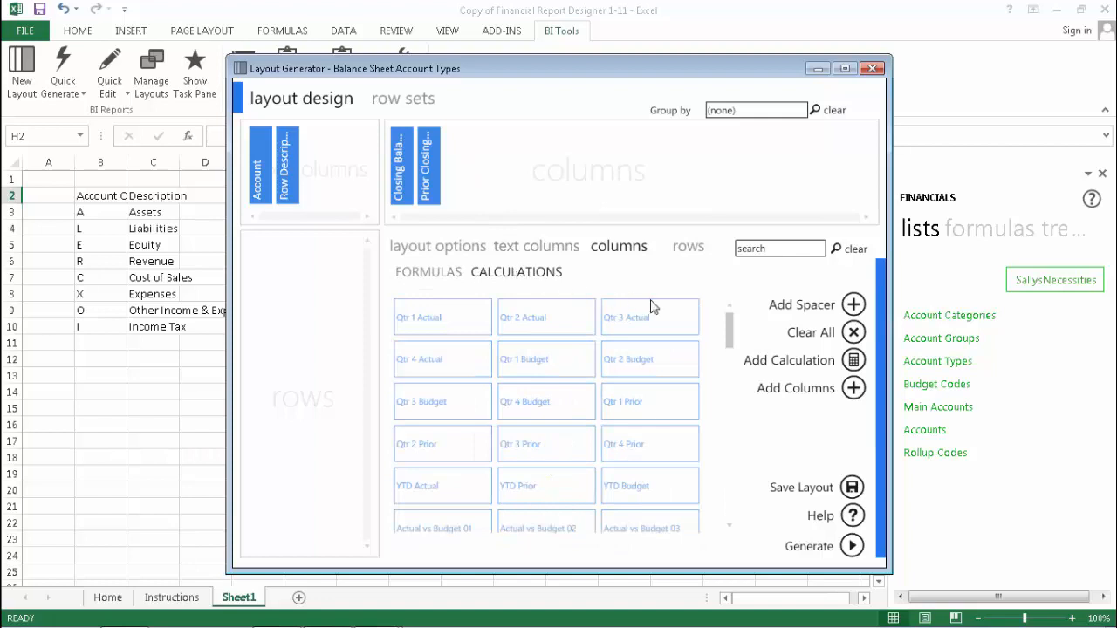
pyautogui.click(854, 361)
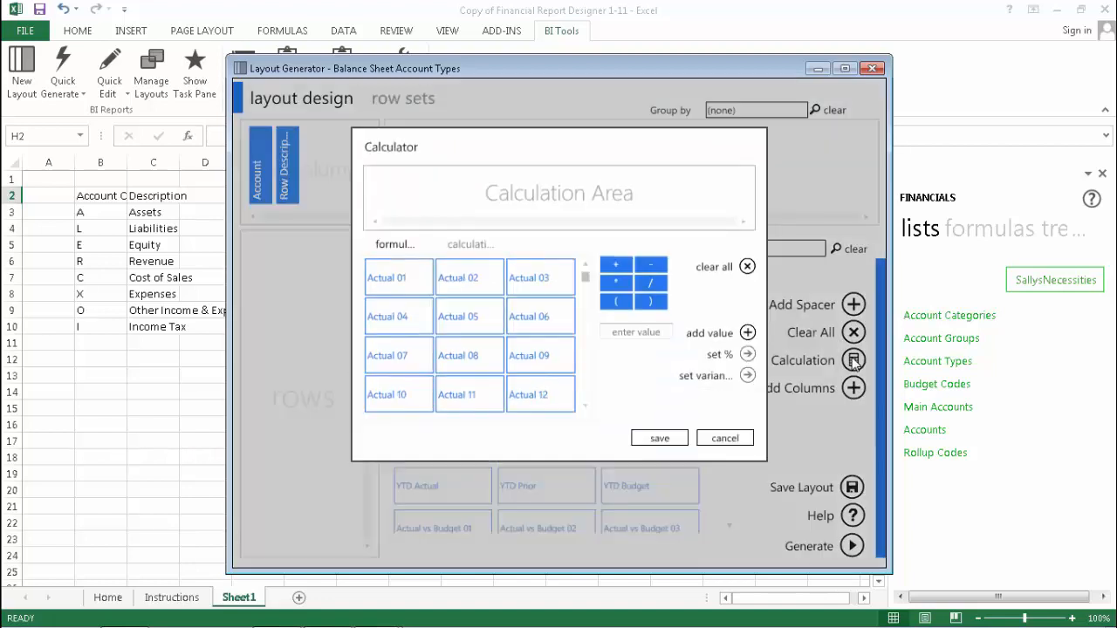
pyautogui.click(727, 439)
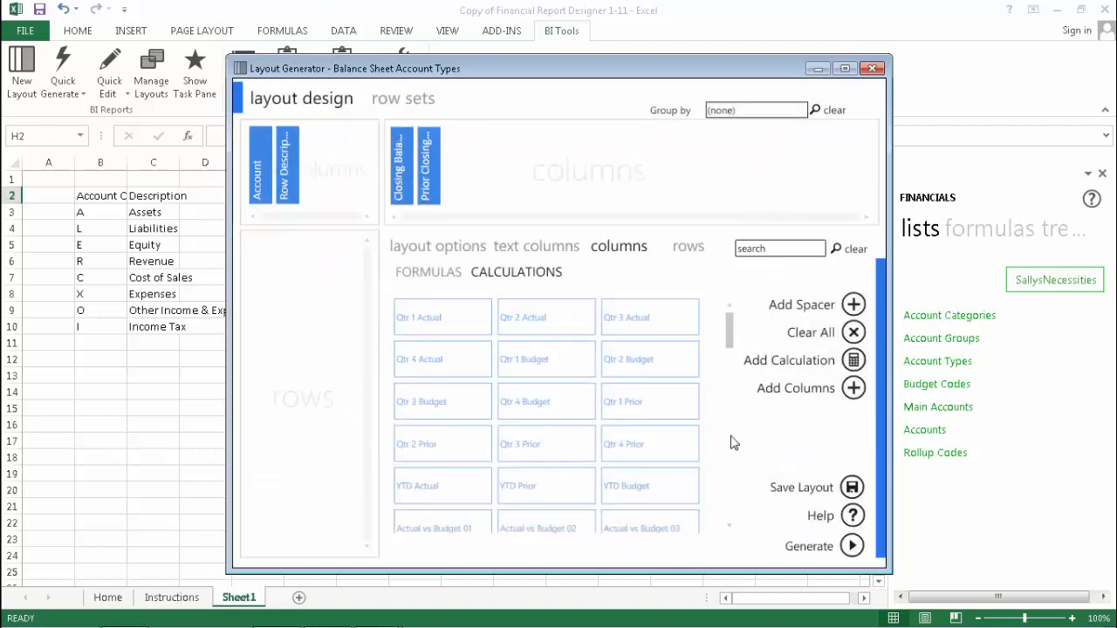
# Select Account Types by Account as the row set for the layout's rows
pyautogui.click(685, 247)
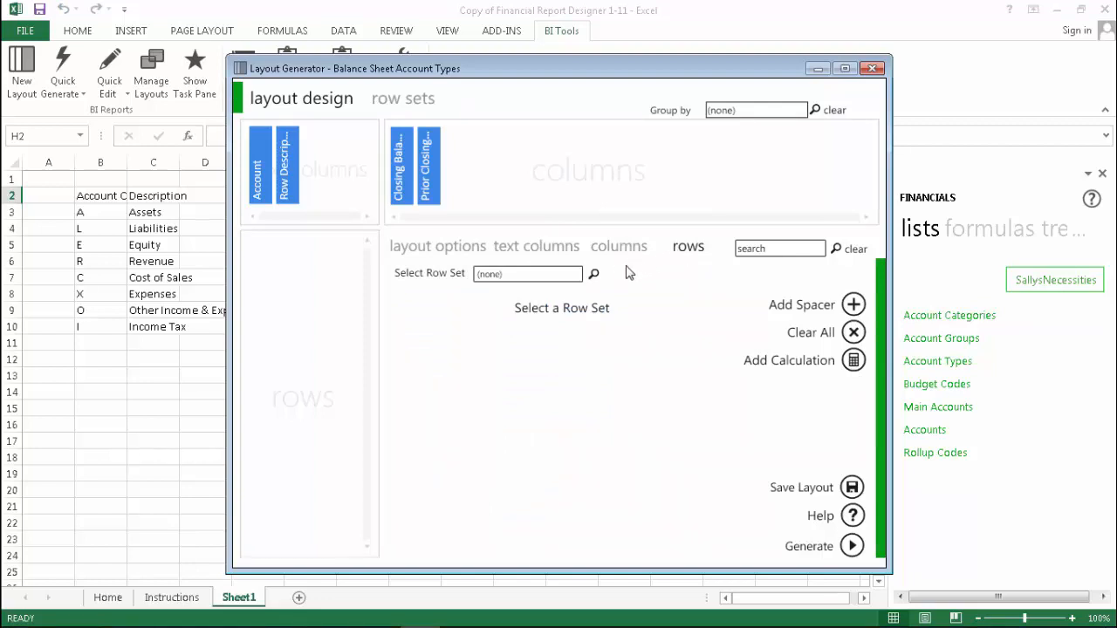
pyautogui.click(594, 275)
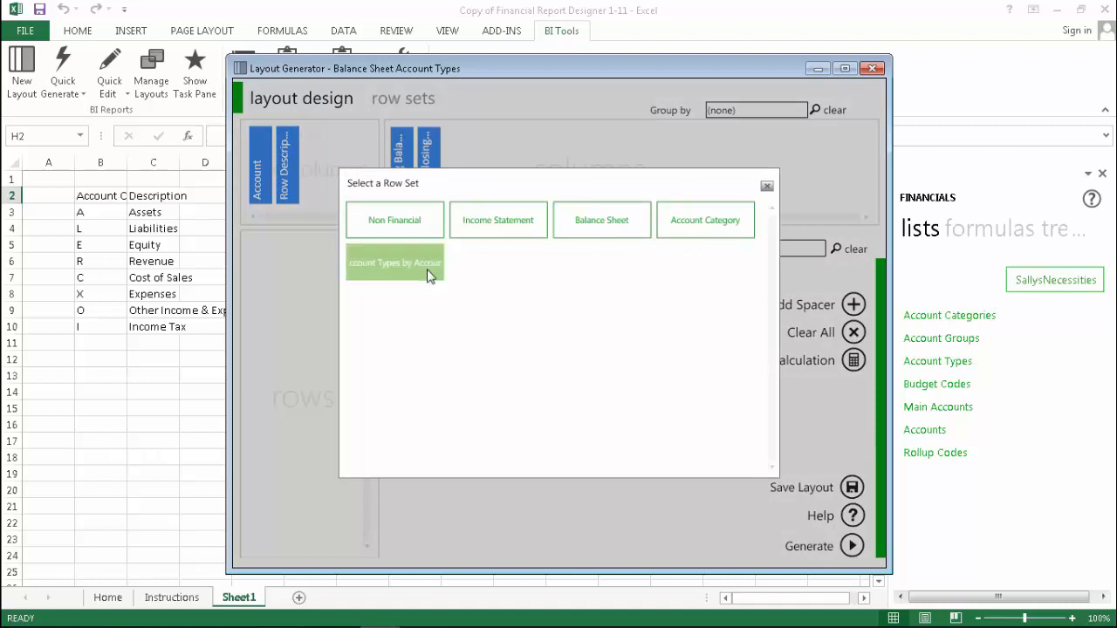
pyautogui.click(401, 270)
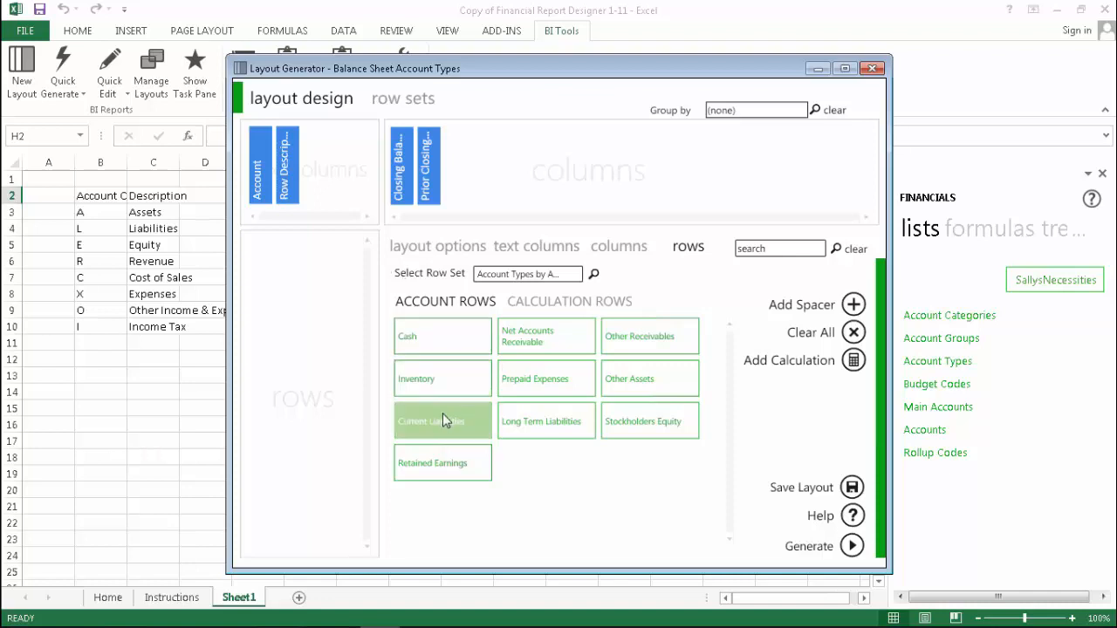
# Switch the sign of the Current Liabilities, Long Term Liabilities, Stockholders Equity and Retained Earnings rows
pyautogui.rightClick(510, 429)
pyautogui.click(551, 438)
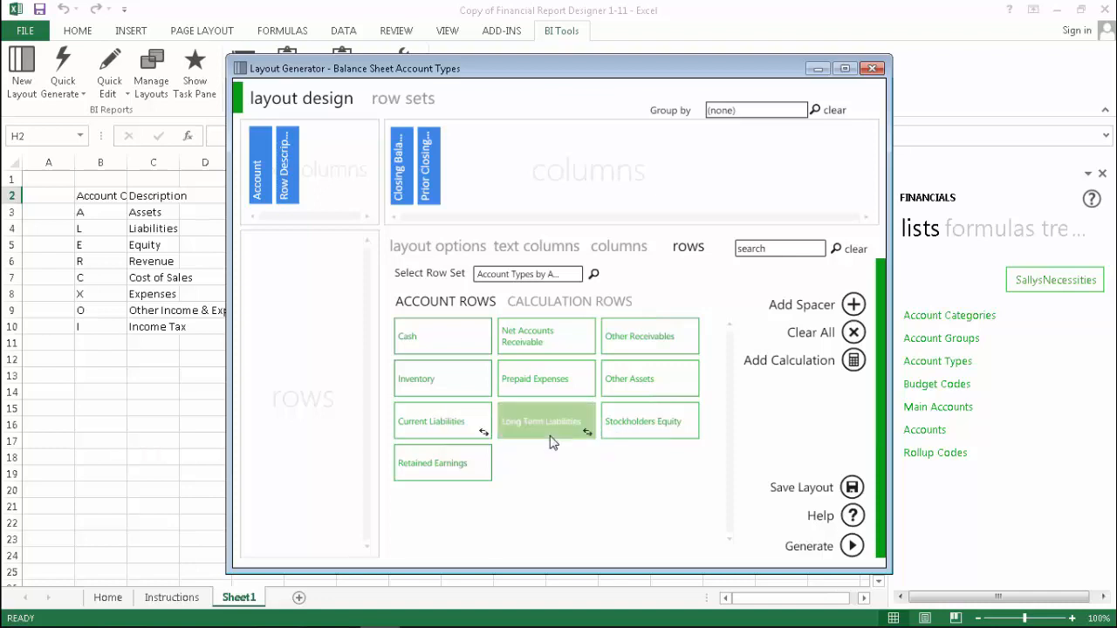
pyautogui.rightClick(655, 420)
pyautogui.click(711, 431)
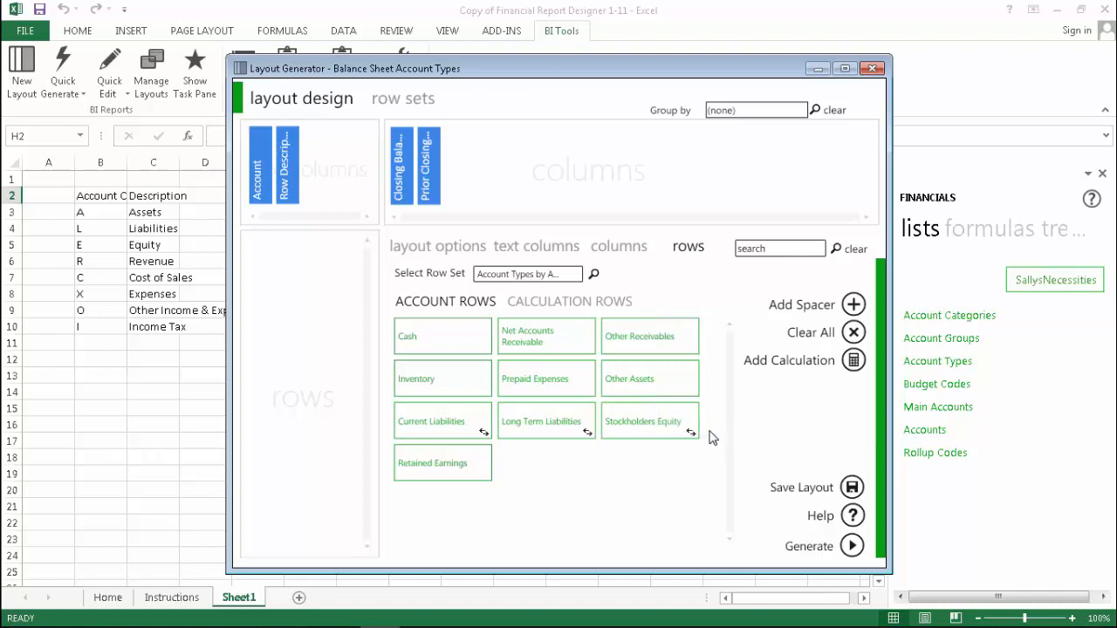
pyautogui.rightClick(449, 454)
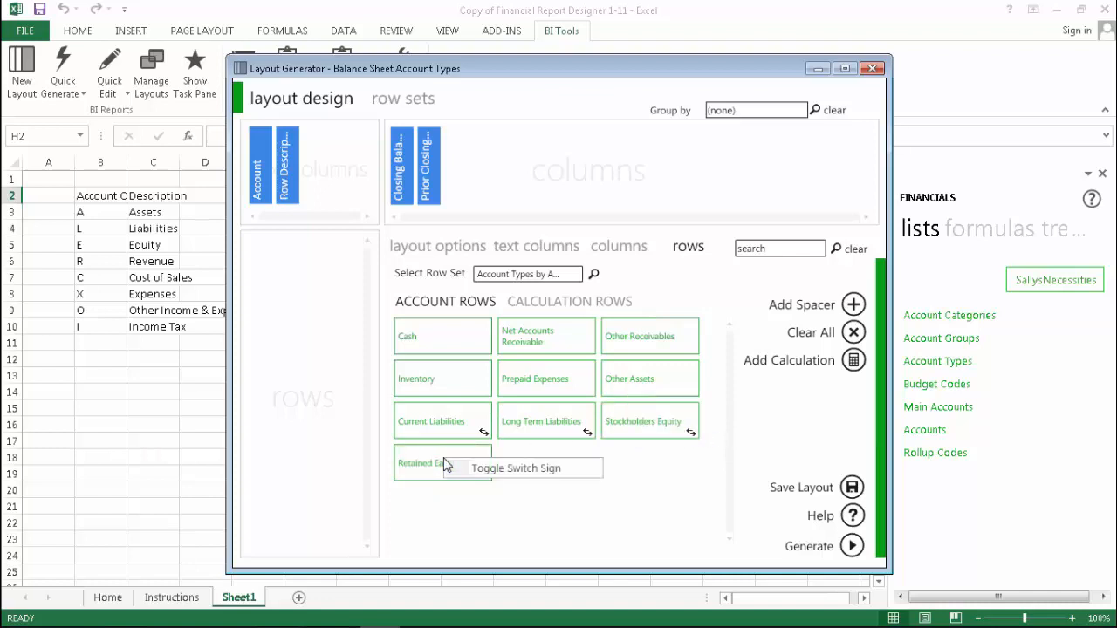
pyautogui.click(498, 469)
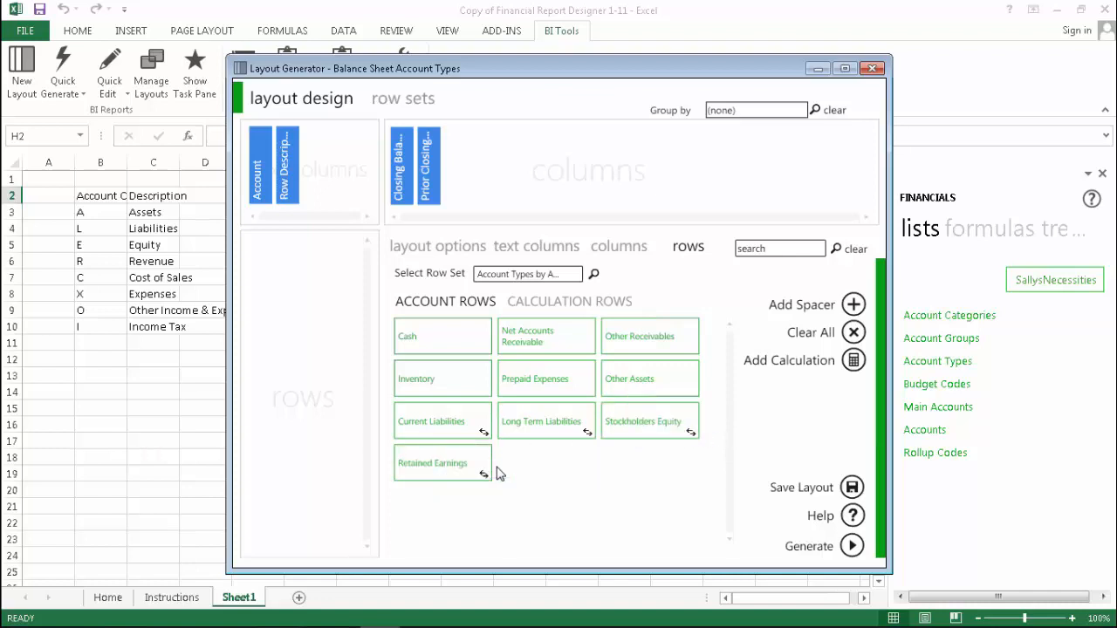
# Add the Cash, Net Accounts Receivable, Other Receivables, Inventory, Prepaid Expenses and Other Assets rows to the layout, in that order
pyautogui.click(466, 334)
pyautogui.click(562, 337)
pyautogui.click(663, 334)
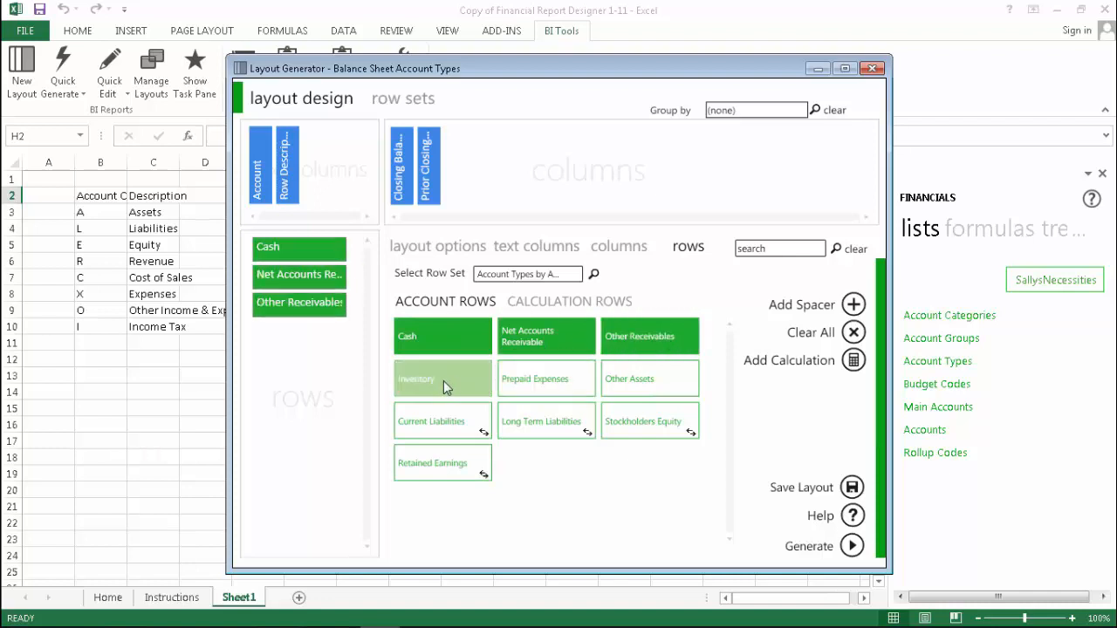
pyautogui.click(441, 381)
pyautogui.click(541, 380)
pyautogui.click(630, 388)
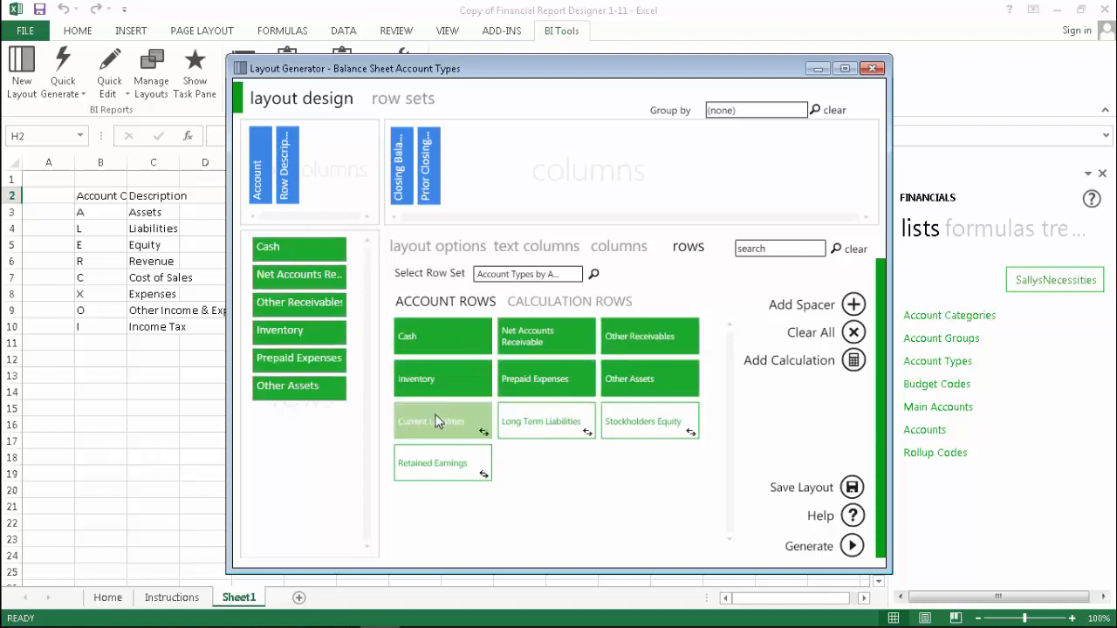
# Add the Current Liabilities, Long Term Liabilities, Stockholders Equity and Retained Earnings rows below the asset rows
pyautogui.click(441, 422)
pyautogui.click(550, 423)
pyautogui.click(643, 423)
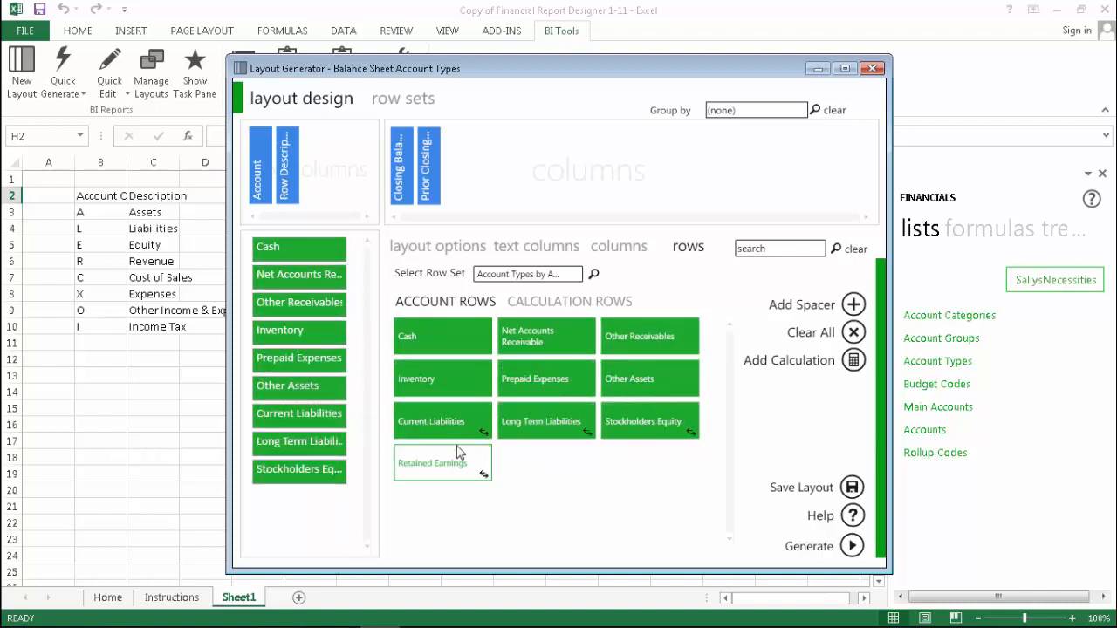
pyautogui.click(445, 457)
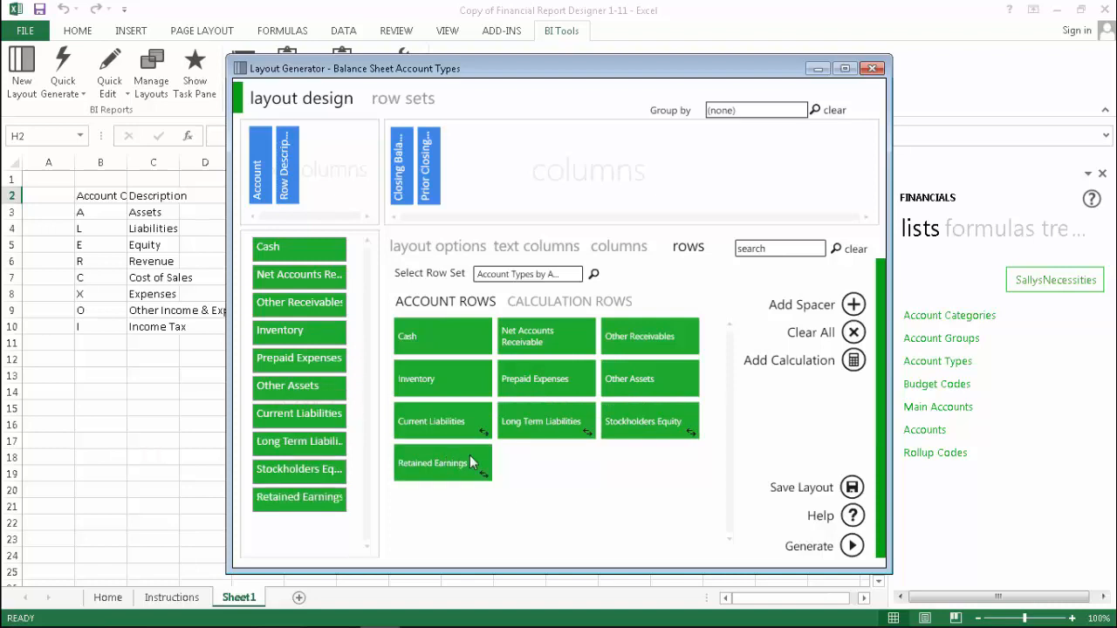
# Try a spacer row between Prepaid Expenses and Other Assets and remove it again
pyautogui.click(814, 312)
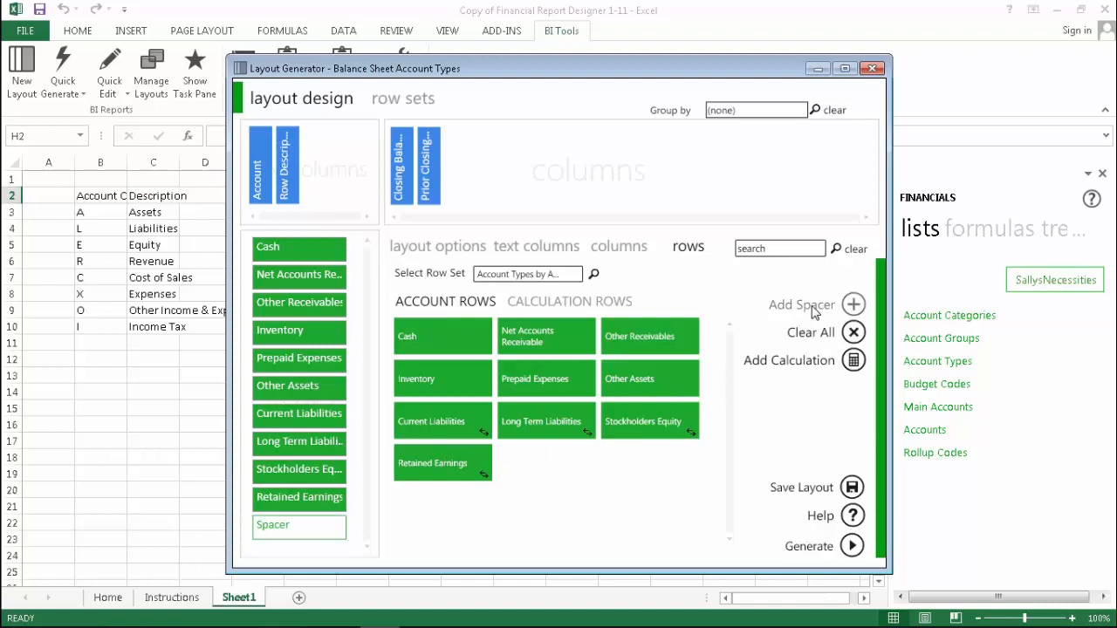
pyautogui.moveTo(315, 532); pyautogui.dragTo(319, 391)
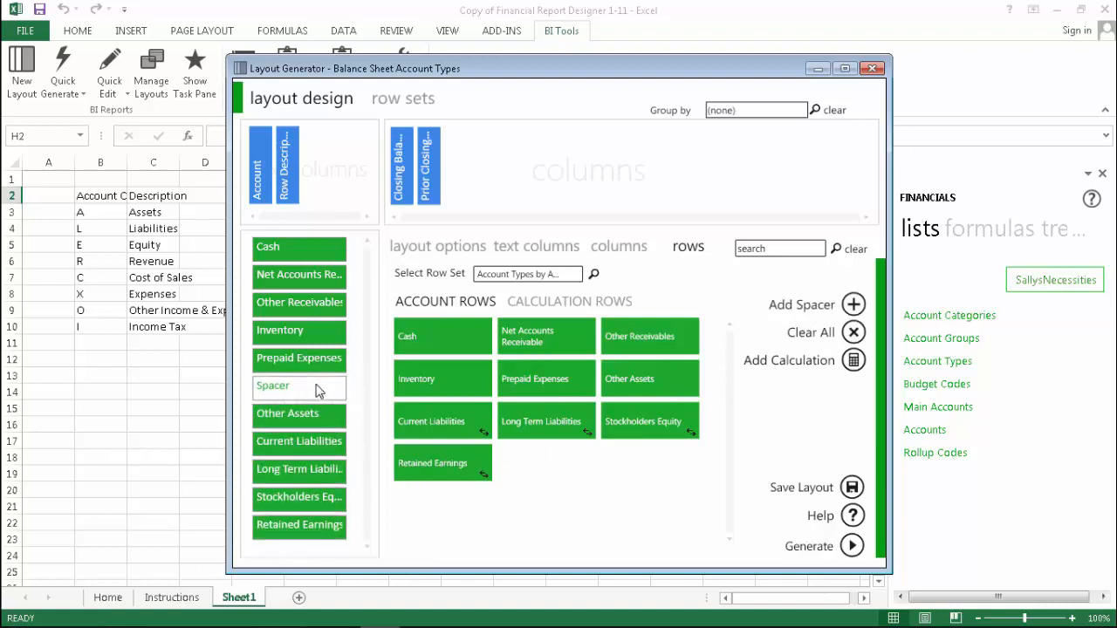
pyautogui.rightClick(316, 386)
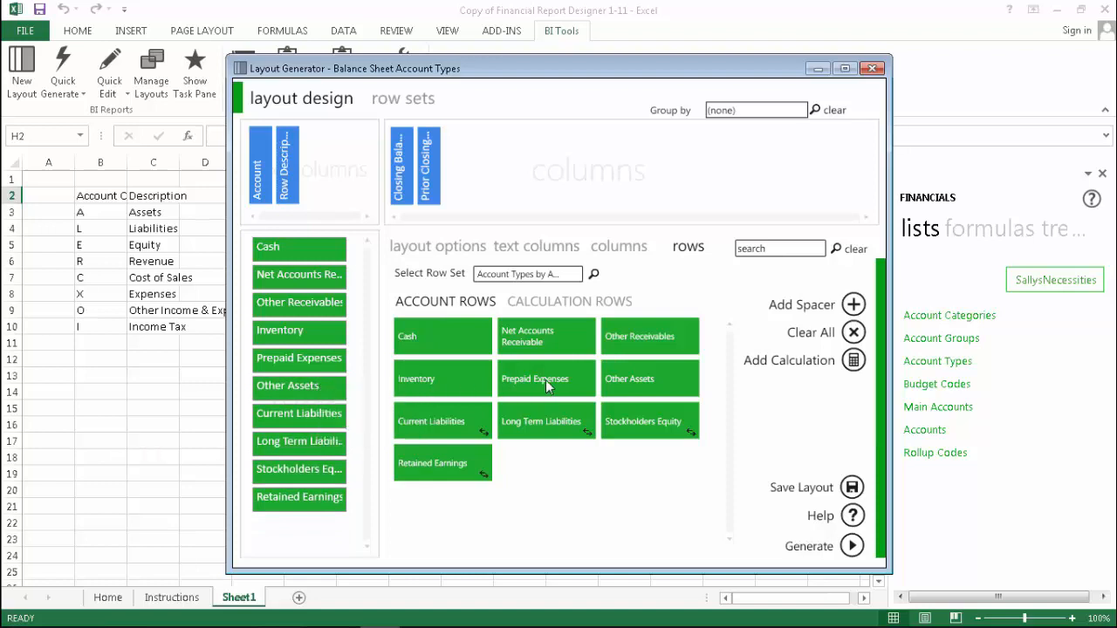
# Open the row calculator and close it without adding a calculation, and generate the Balance Sheet Account Types report from the layout
pyautogui.click(797, 361)
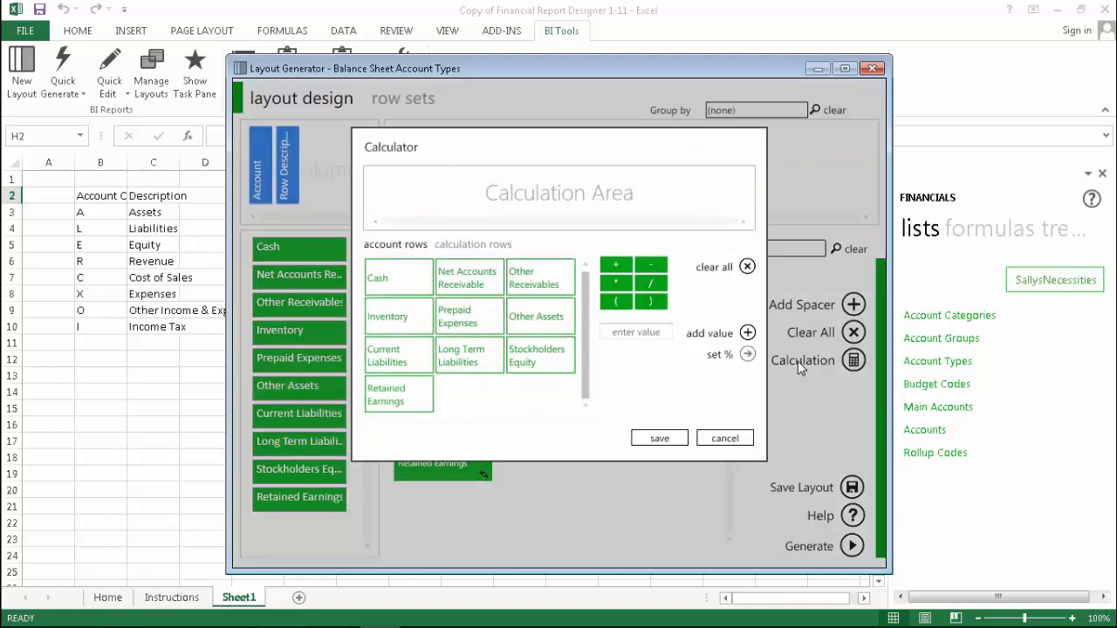
pyautogui.click(723, 438)
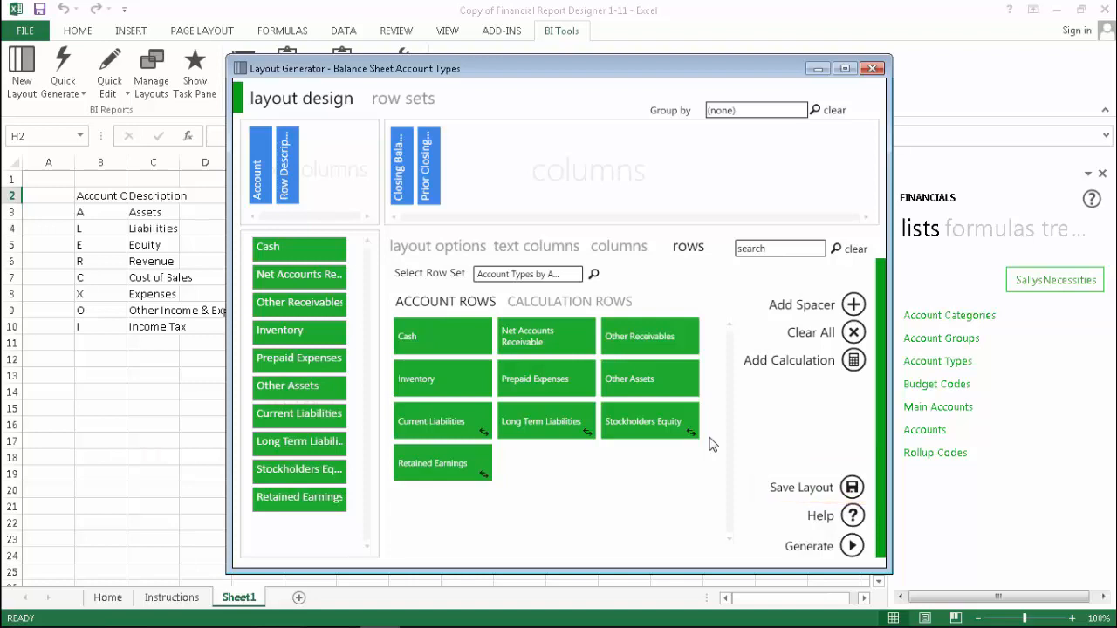
pyautogui.click(817, 548)
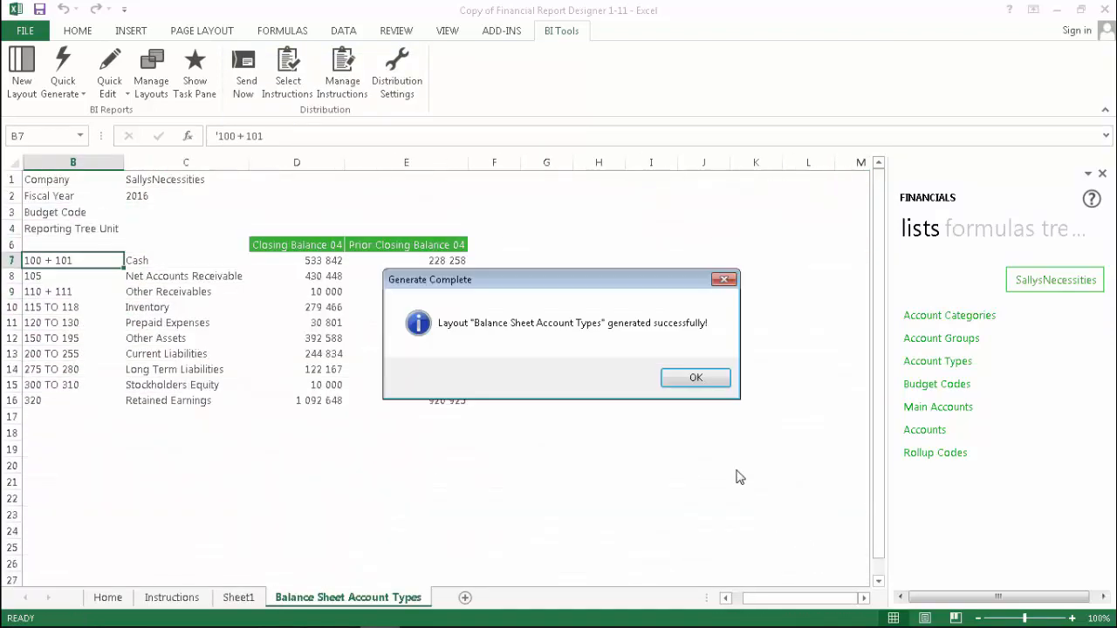
pyautogui.click(697, 378)
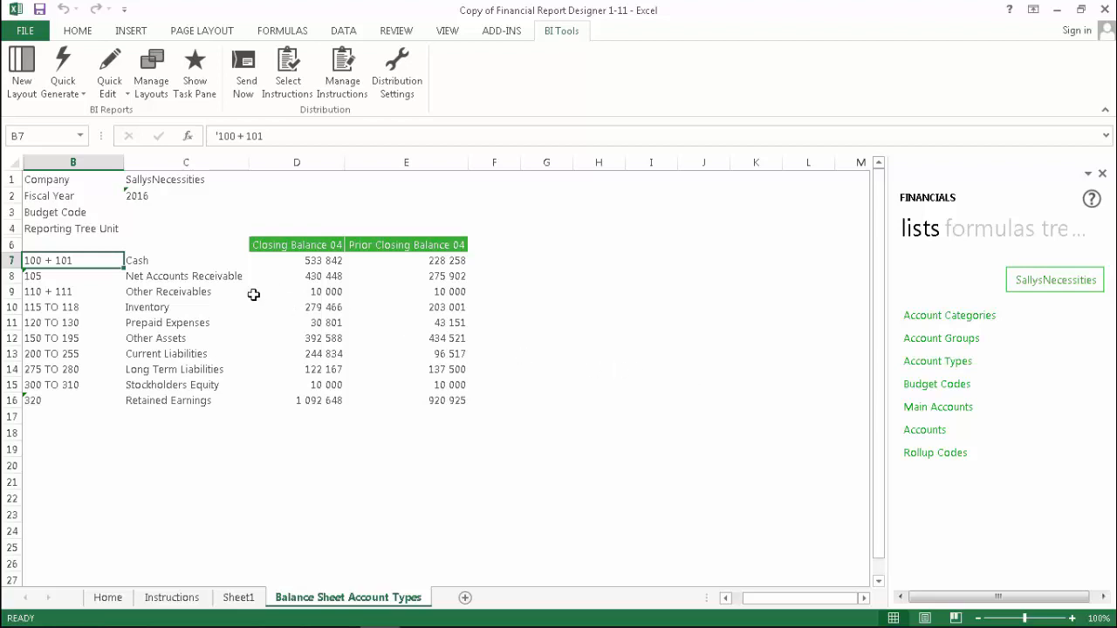
# Unhide row 5 between the Reporting Tree Unit row and the column headings of the generated report
pyautogui.moveTo(10, 227); pyautogui.dragTo(10, 244)
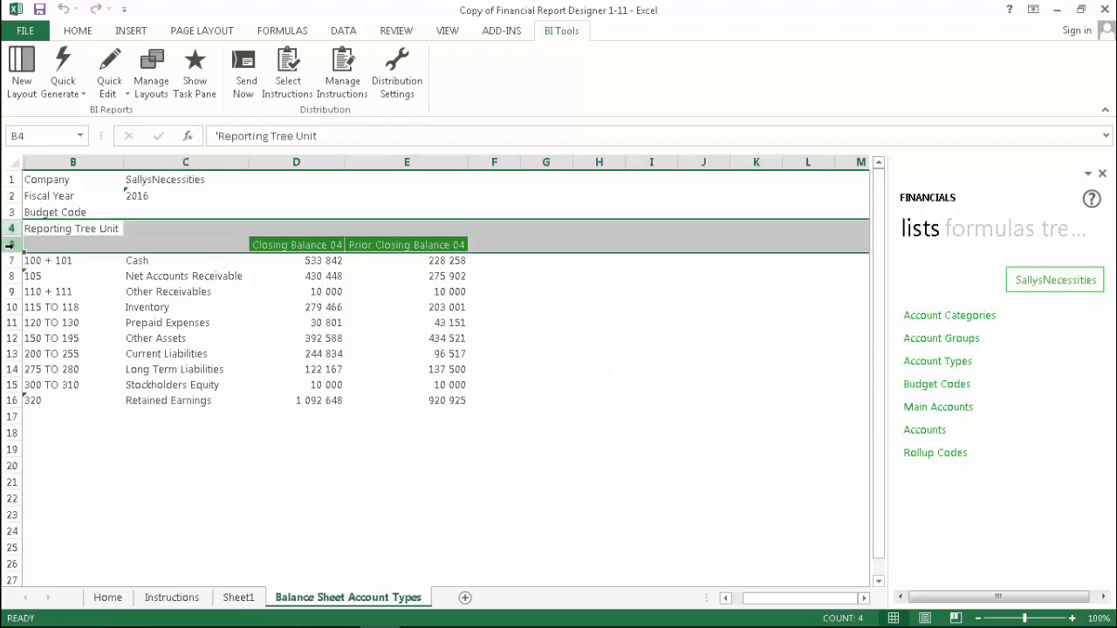
pyautogui.rightClick(10, 244)
pyautogui.click(55, 481)
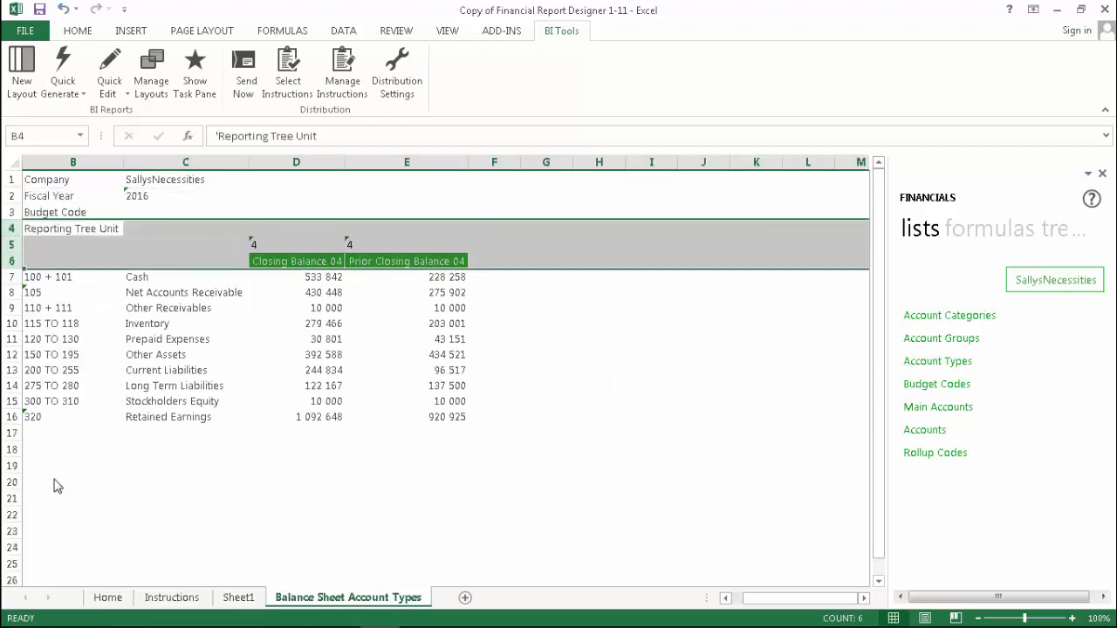
pyautogui.click(54, 480)
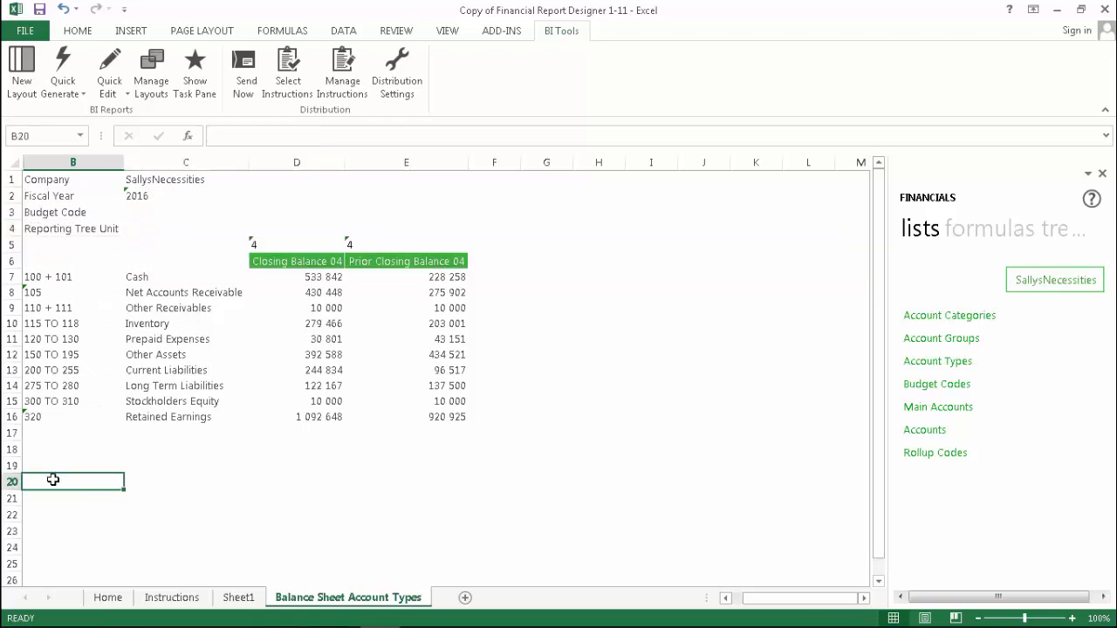
# Examine the Closing Balance 04 formulas of the Cash and Current Liabilities rows to compare how their signs are handled
pyautogui.click(311, 277)
pyautogui.doubleClick(312, 277)
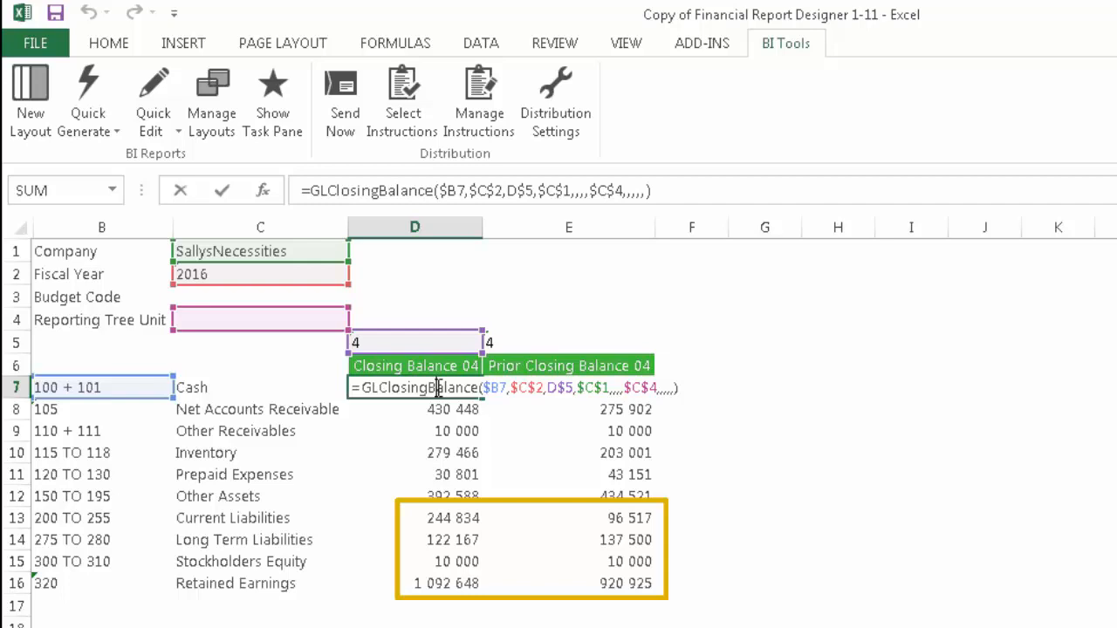
pyautogui.click(424, 517)
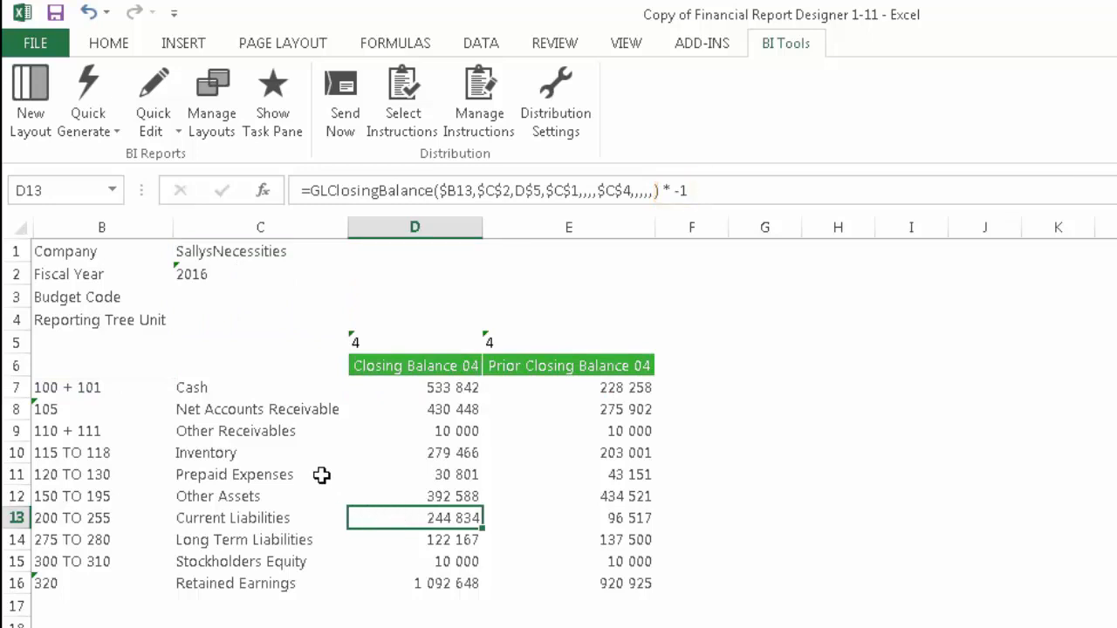
pyautogui.click(96, 367)
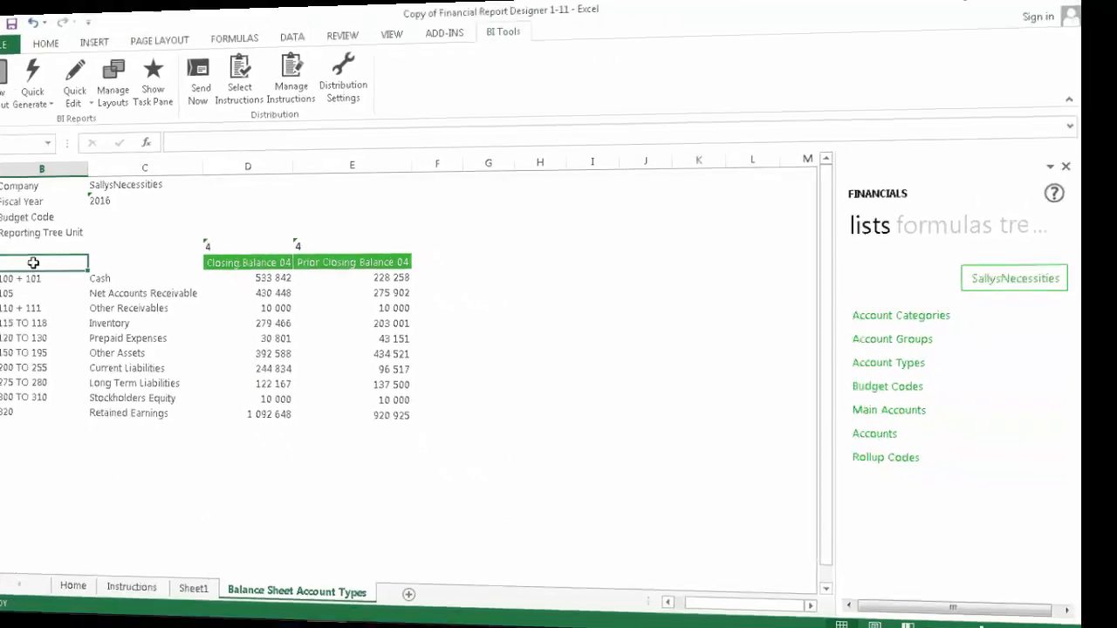